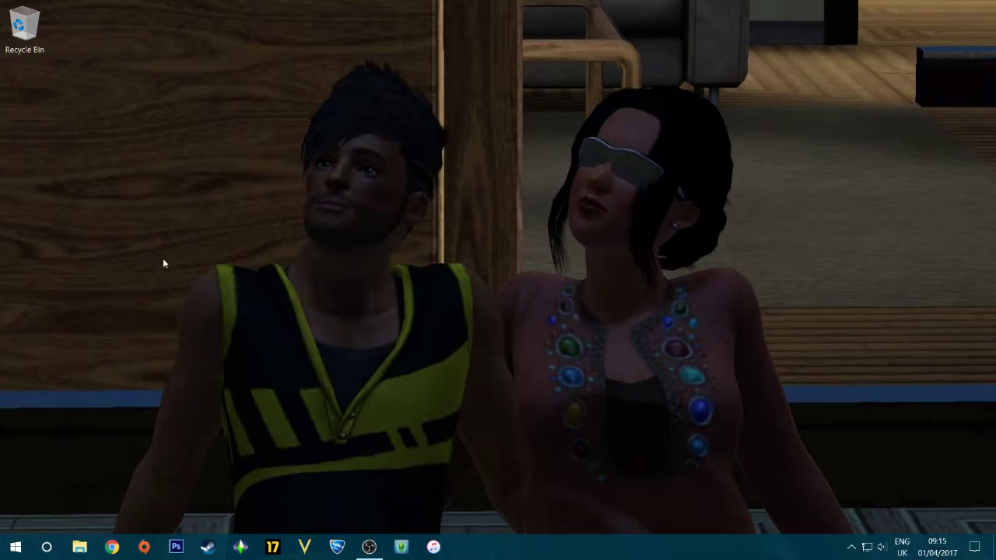
left_click_drag(220, 192, 647, 479)
left_click_drag(814, 6, 106, 371)
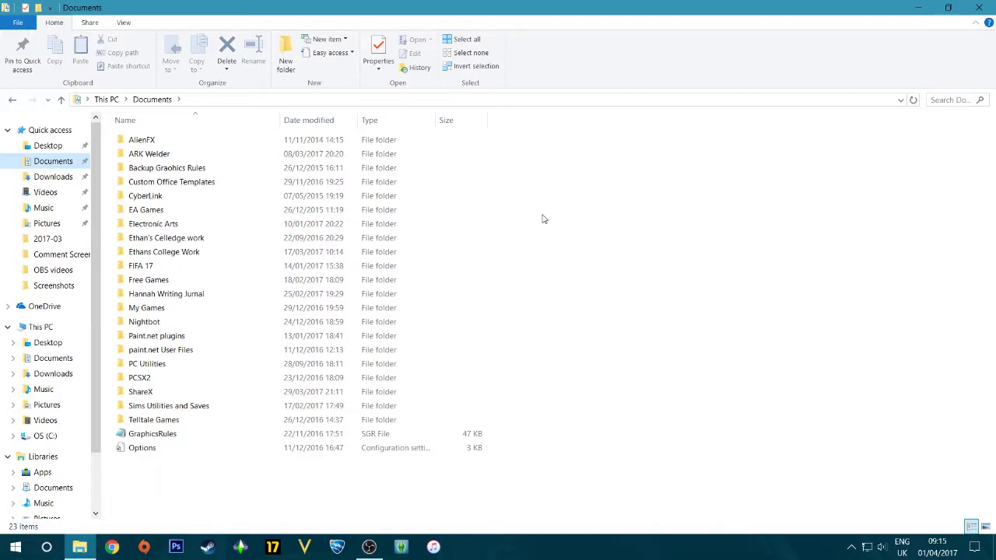
- Open The Sims 3 folder inside the Electronic Arts folder in Documents and look through its files
left_click(381, 226)
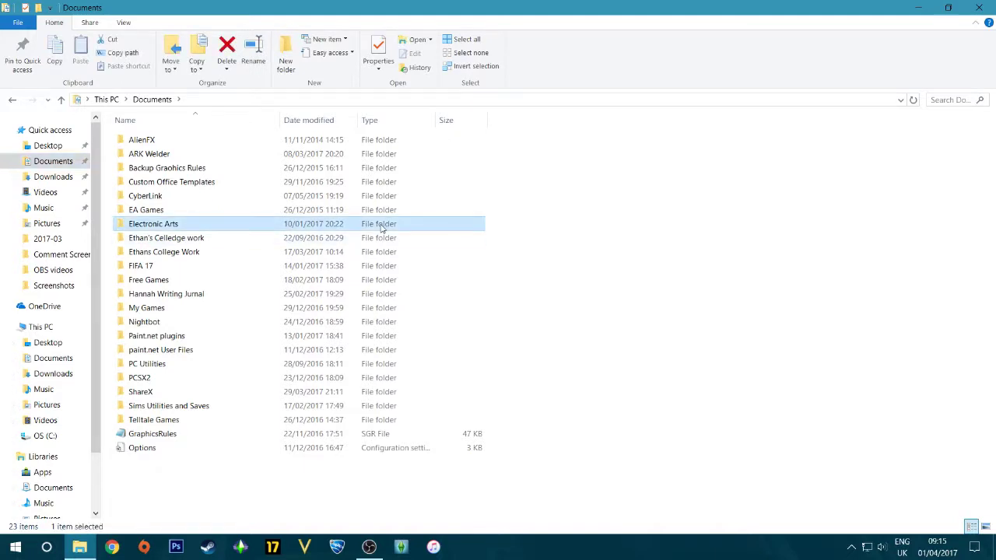
double_click(381, 225)
double_click(377, 140)
scroll(581, 244, "down", 3)
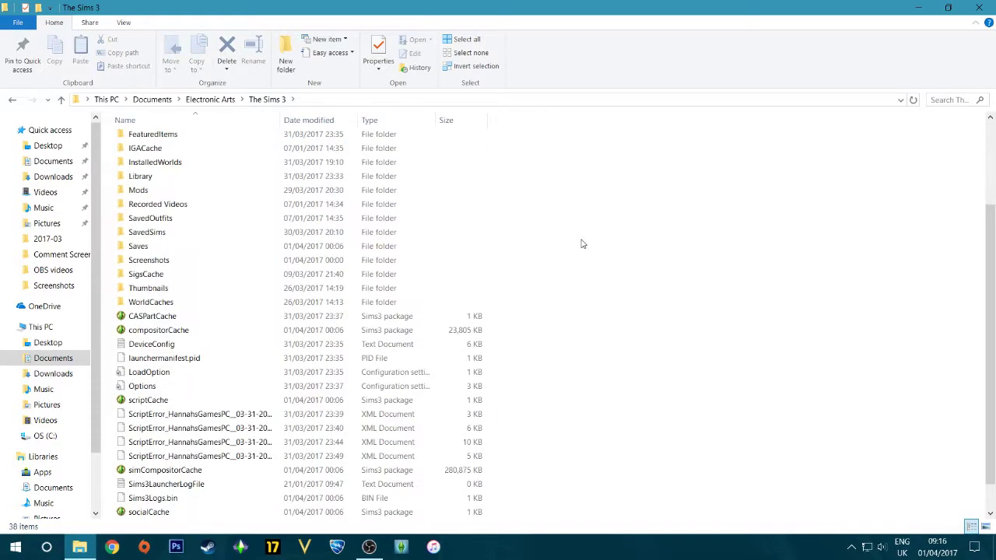
scroll(582, 243, "down", 1)
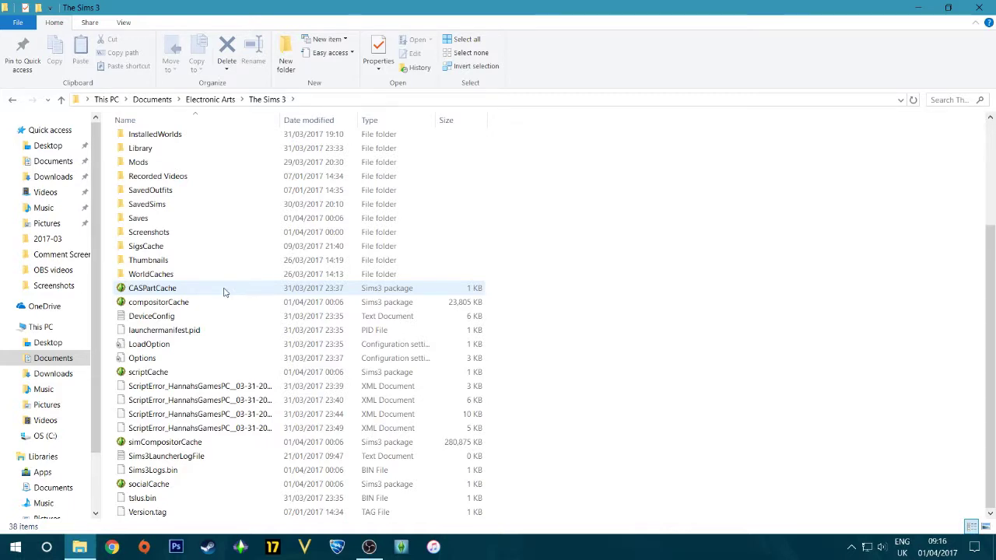
scroll(770, 230, "up", 3)
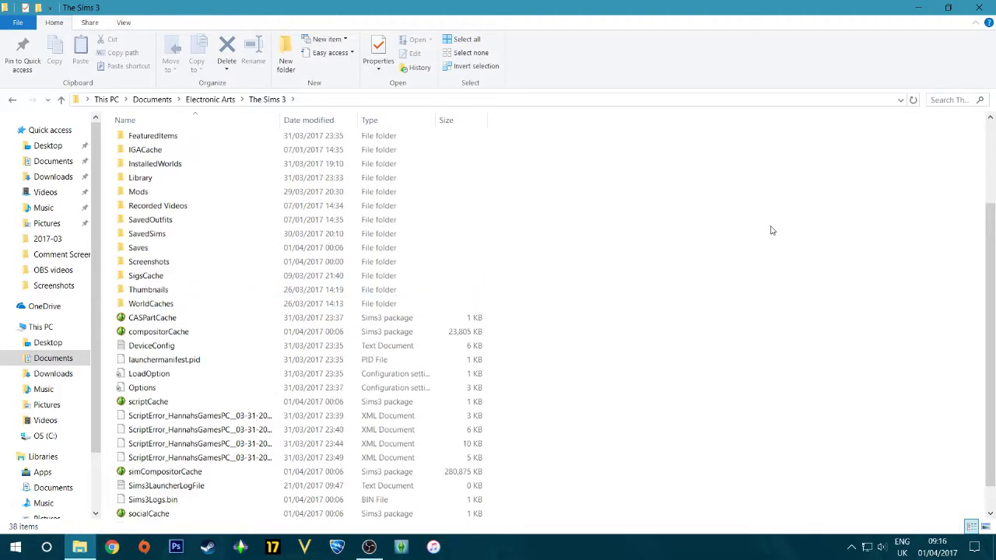
scroll(771, 230, "down", 3)
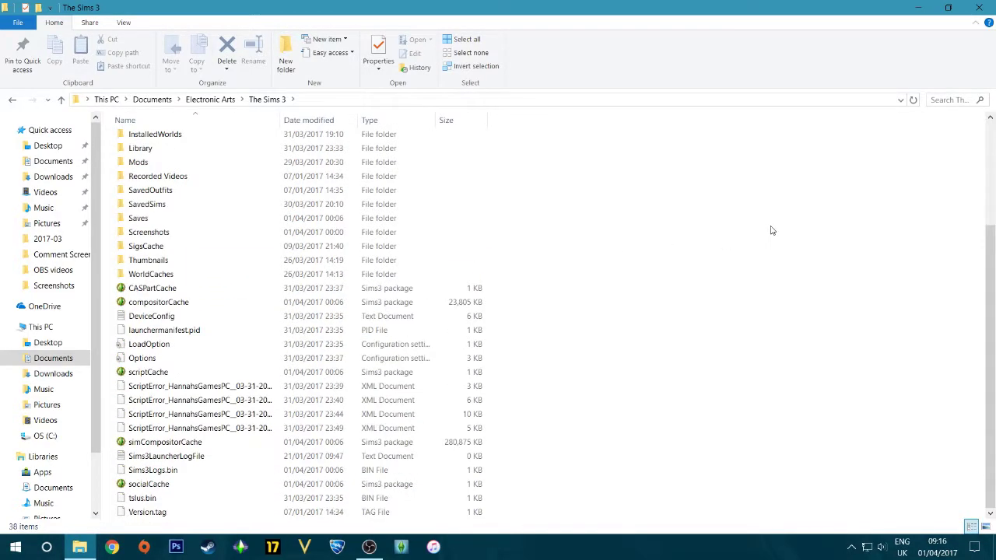
- Delete the CASPartCache, compositorCache, scriptCache, simCompositorCache and socialCache packages together with the four ScriptError XML files
left_click(395, 293)
left_click(381, 302, "ctrl")
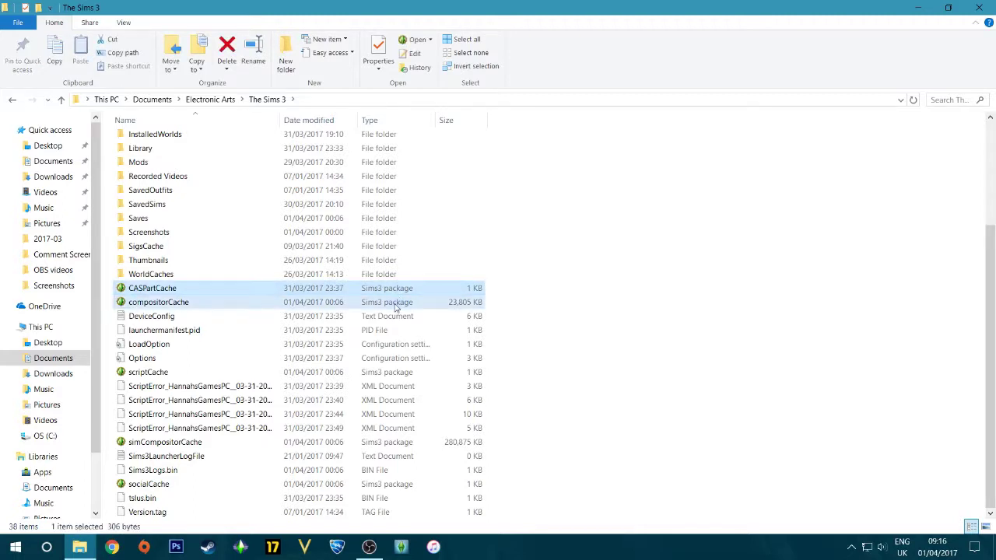
left_click(327, 375, "ctrl")
left_click(299, 387, "ctrl")
left_click(284, 399, "ctrl")
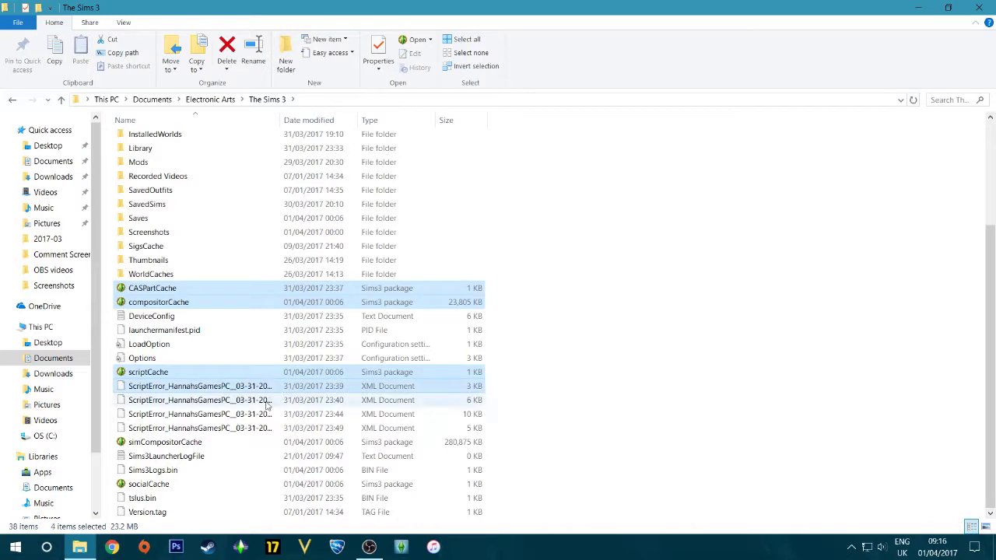
left_click(254, 414, "ctrl")
left_click(247, 428, "ctrl")
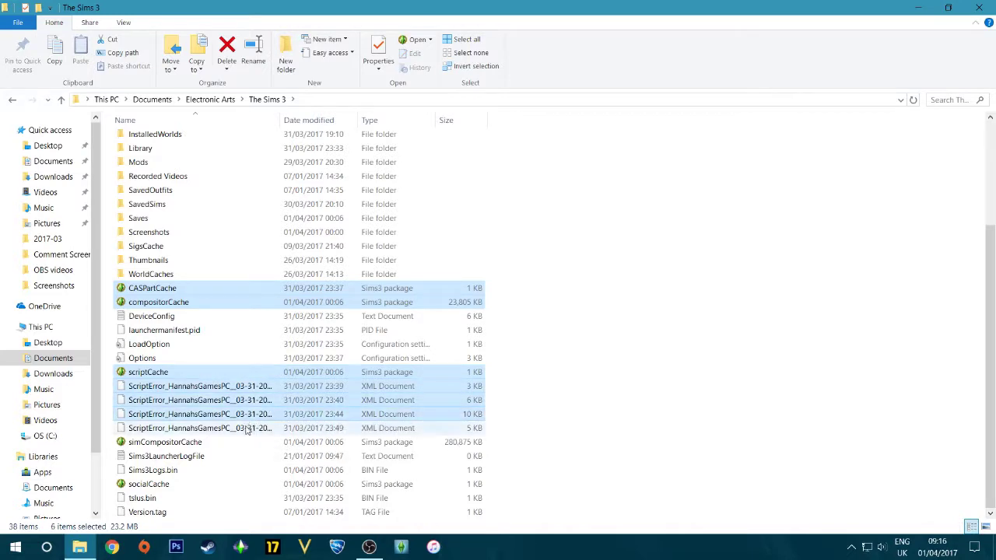
left_click(233, 445, "ctrl")
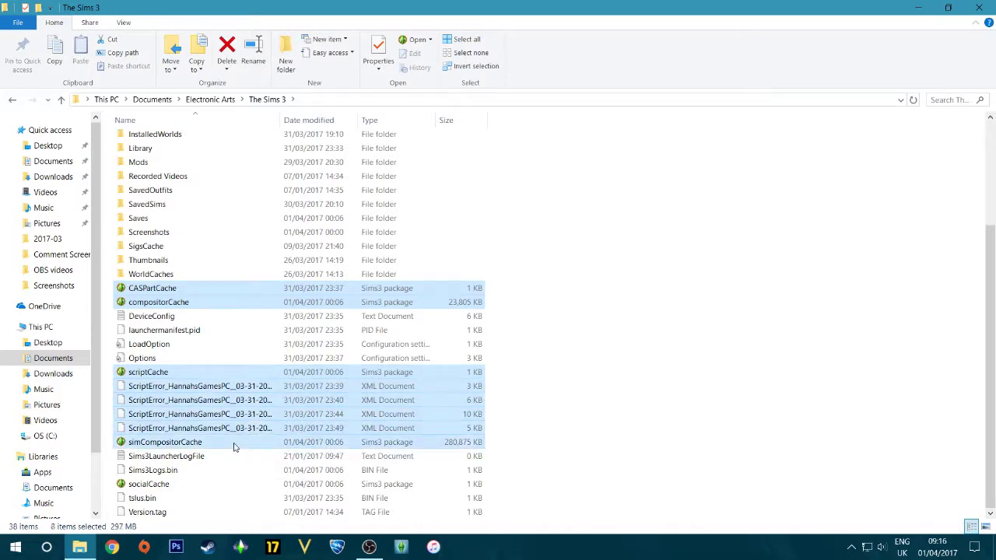
left_click(229, 485, "ctrl")
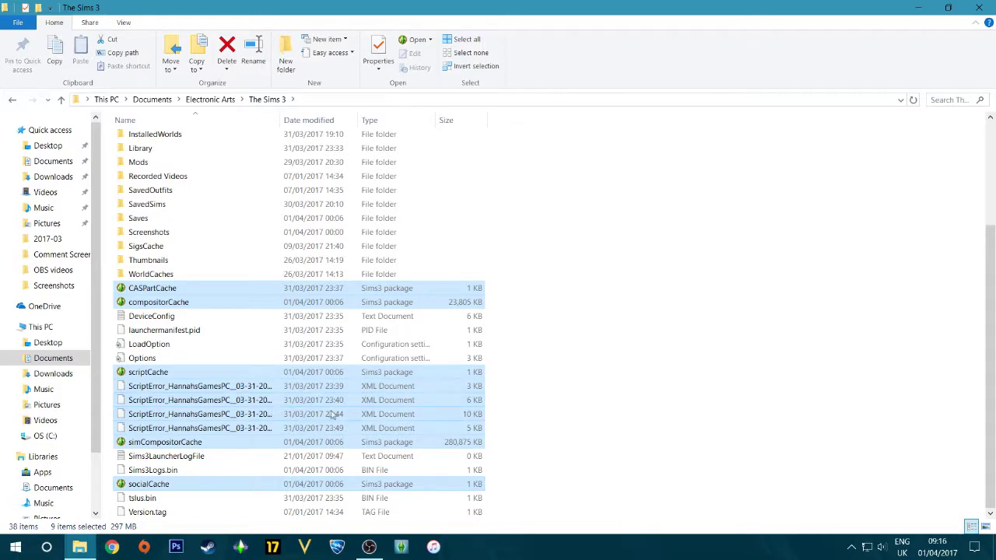
right_click(286, 423)
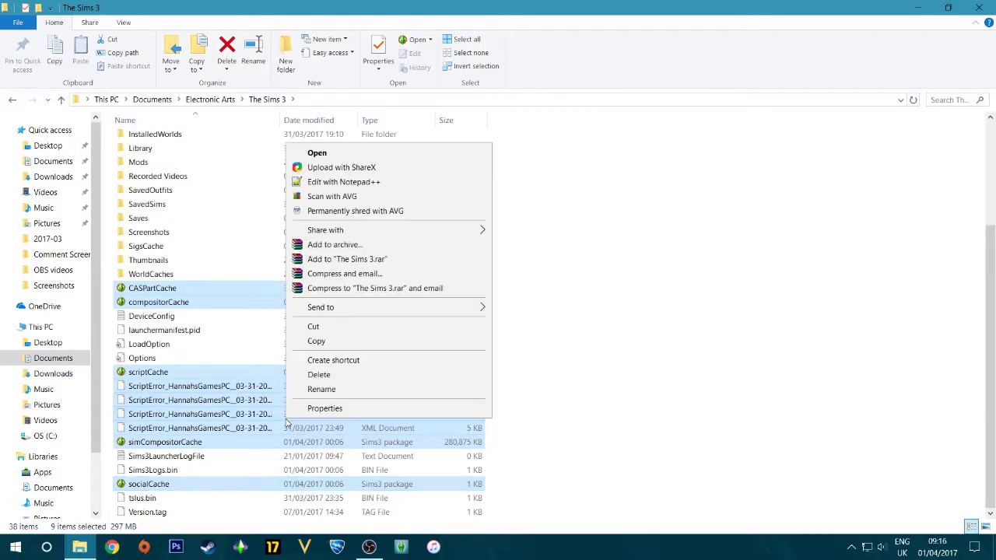
left_click(346, 381)
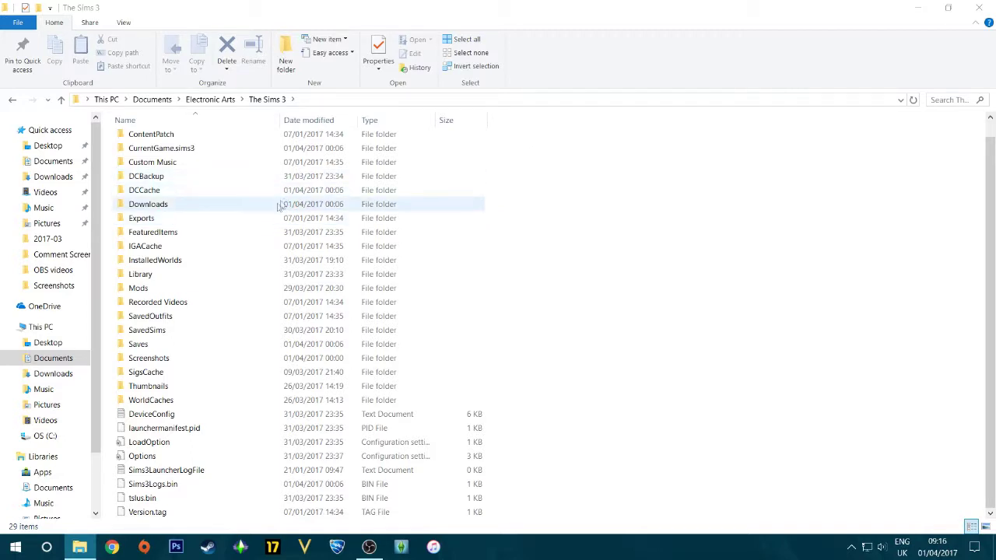
- Delete all thumbnail images inside the FeaturedItems folder and return to The Sims 3 folder
double_click(234, 231)
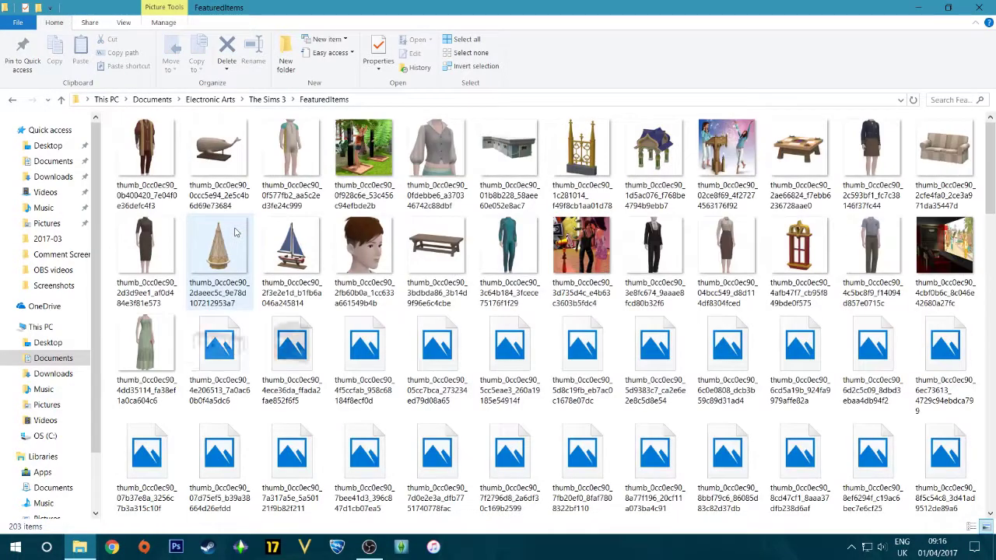
left_click(236, 232)
key("ctrl+a")
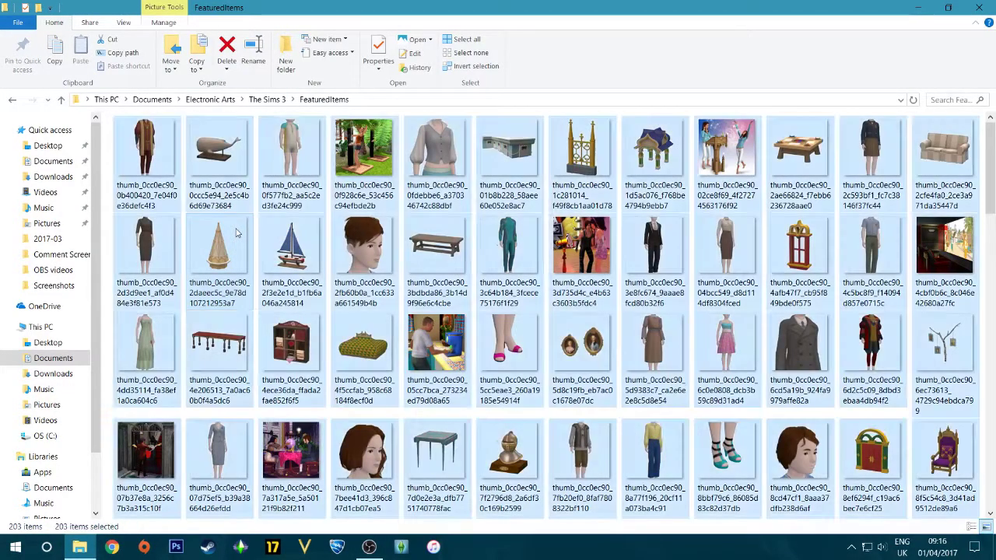
right_click(370, 194)
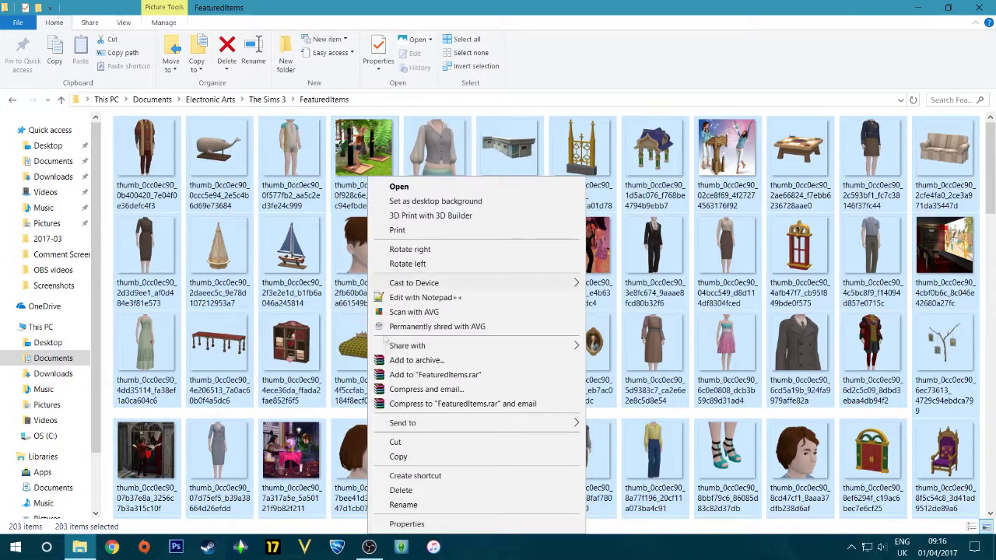
left_click(400, 490)
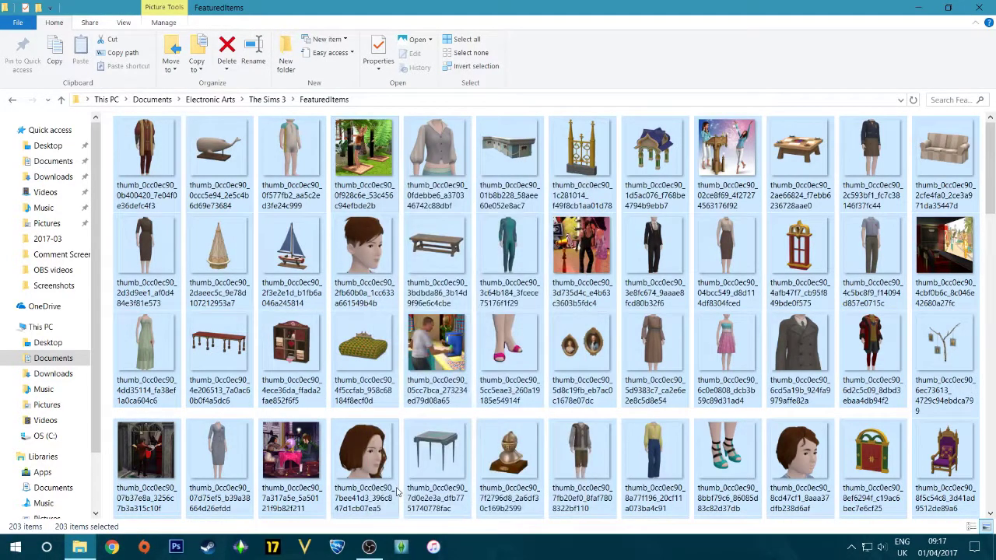
left_click(13, 102)
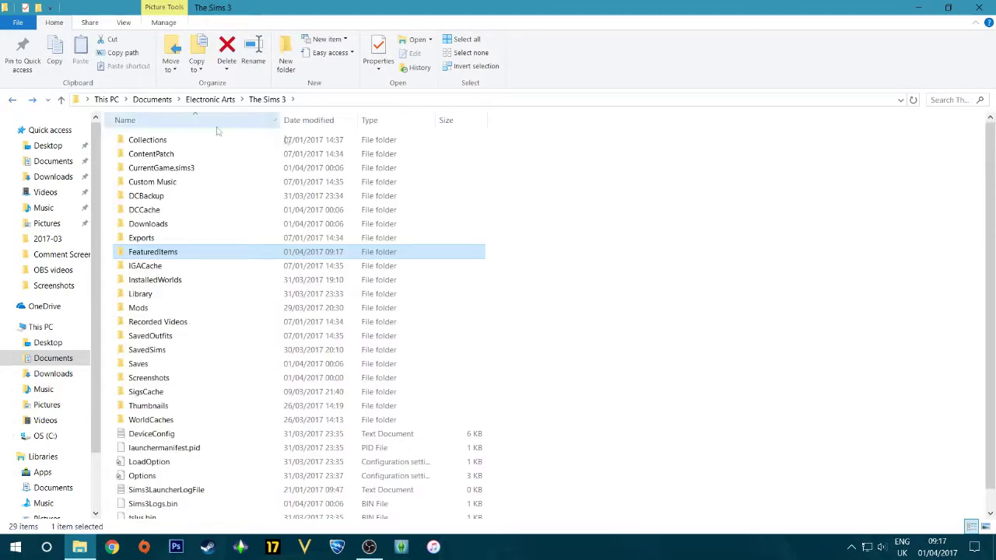
left_click(841, 220)
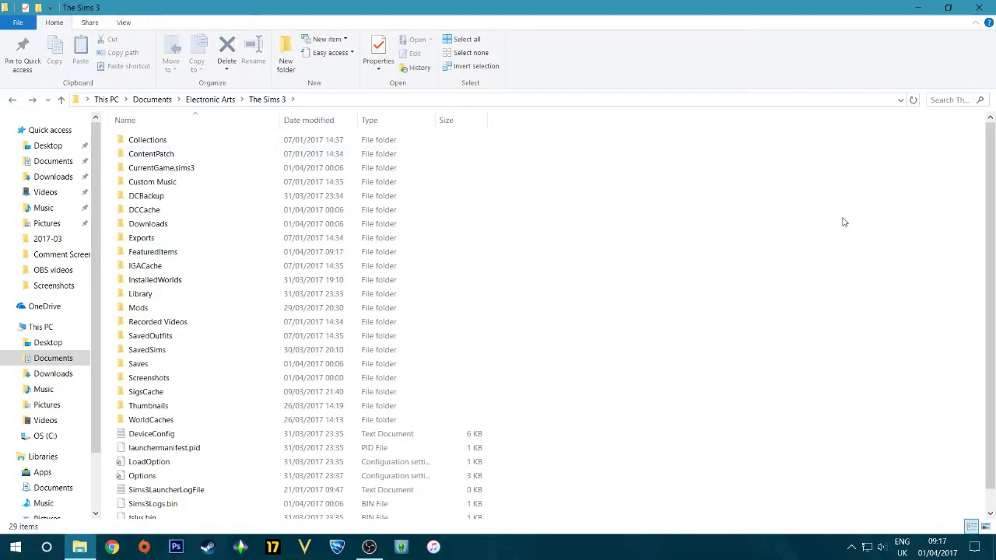
- Check the contents of the DCBackup folder and return to The Sims 3 folder
left_click(394, 196)
key("Return")
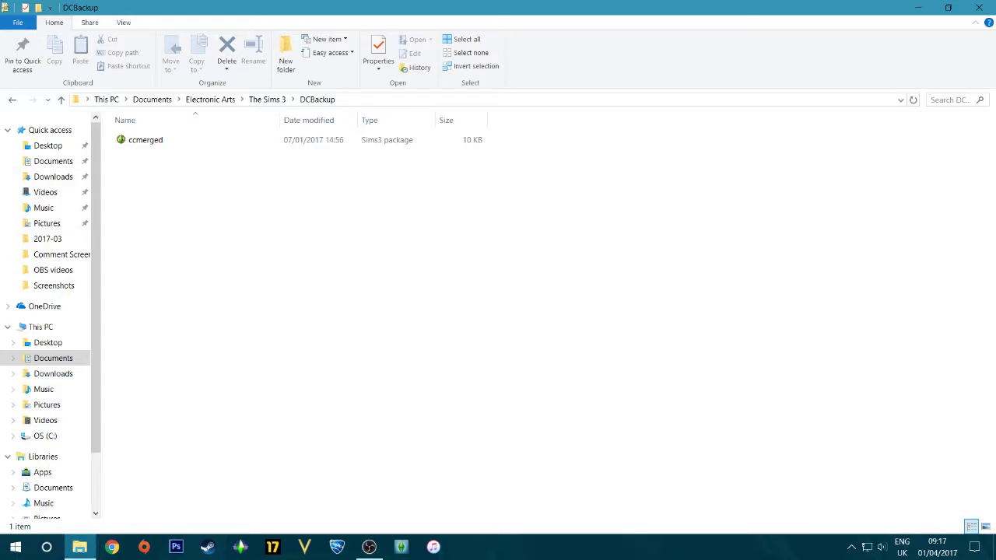
left_click(11, 102)
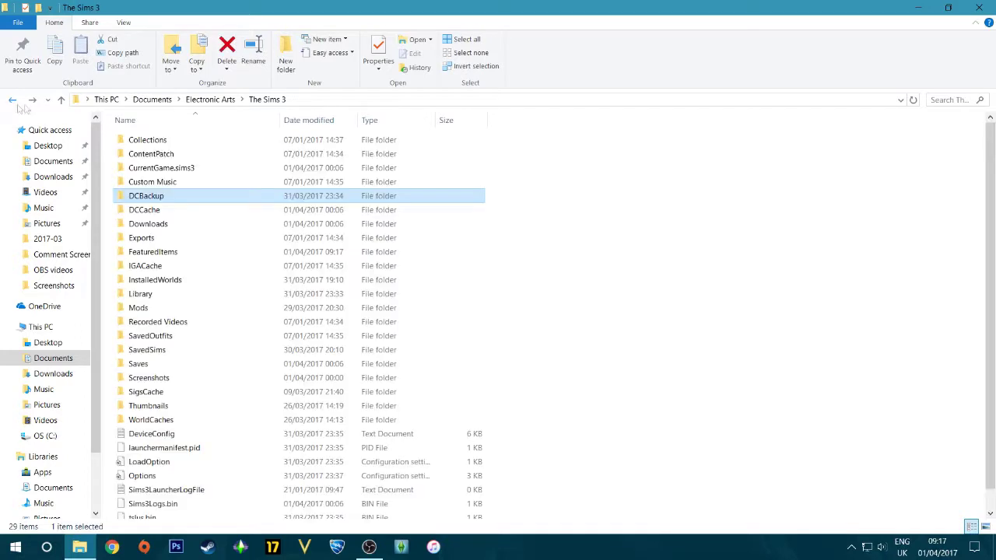
left_click(830, 255)
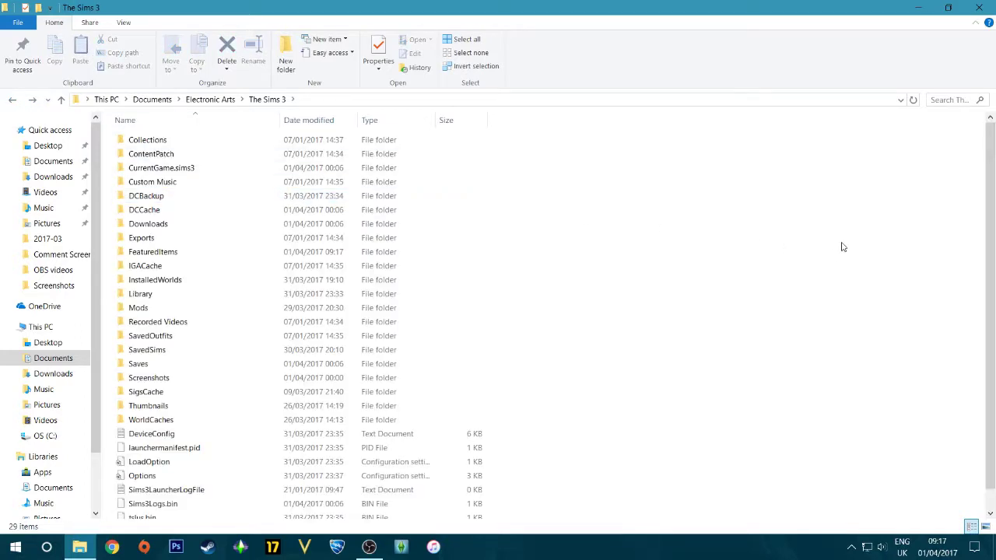
- Open the Screenshots folder and view the Screenshot and Screenshot-2 images, closing each one after viewing
double_click(252, 378)
left_click(138, 152)
double_click(140, 152)
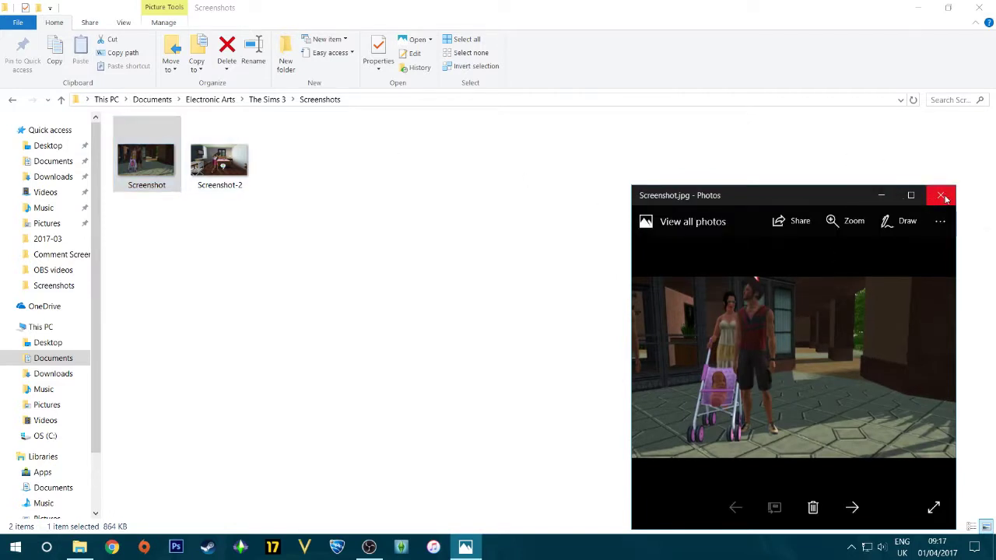
left_click(942, 196)
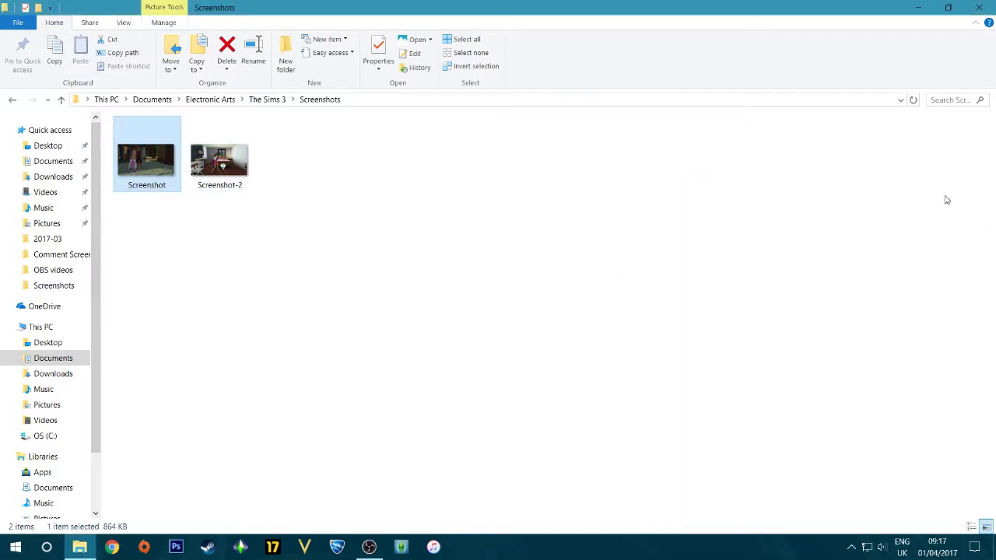
double_click(241, 184)
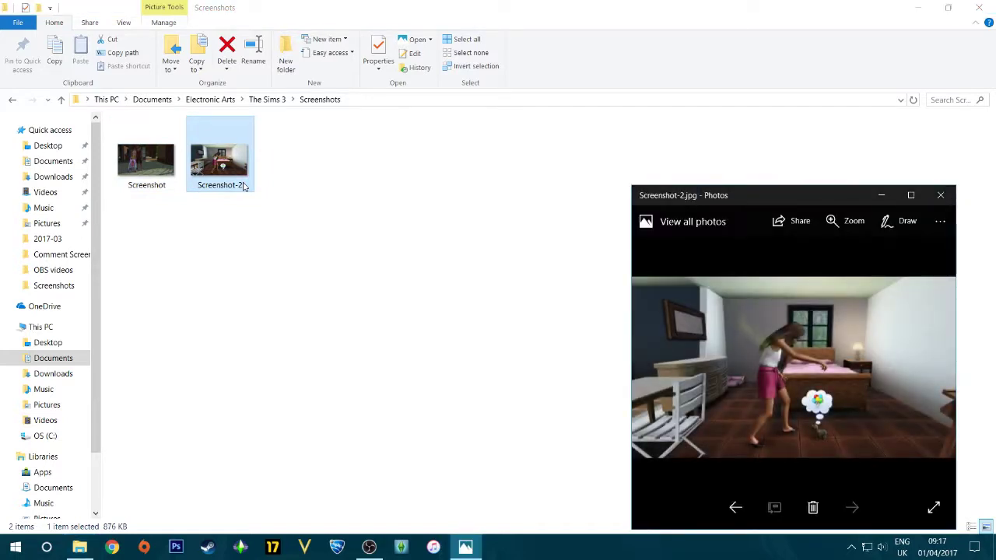
left_click_drag(735, 196, 696, 158)
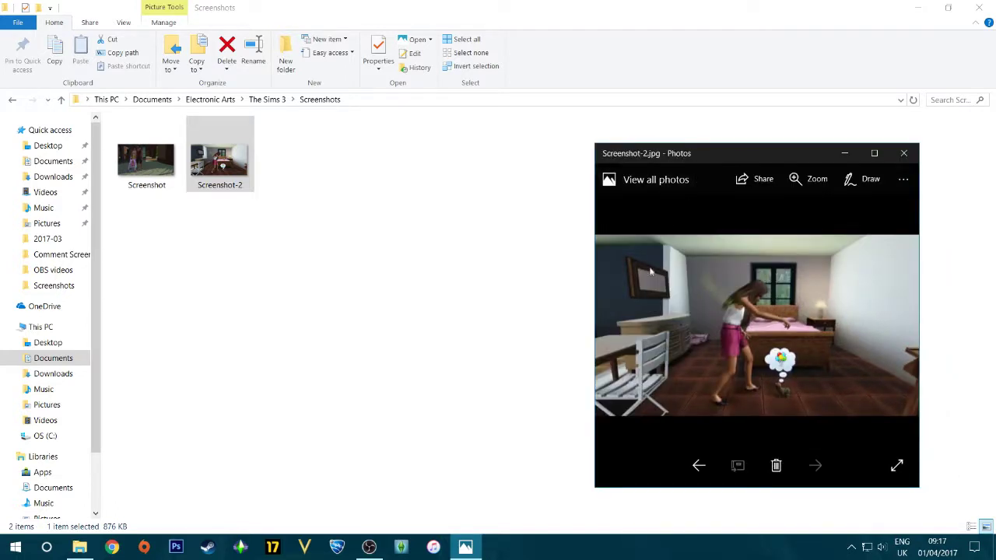
left_click(903, 154)
- Rename the image file Screenshot as "Meet Baby Alma"
left_click(141, 181)
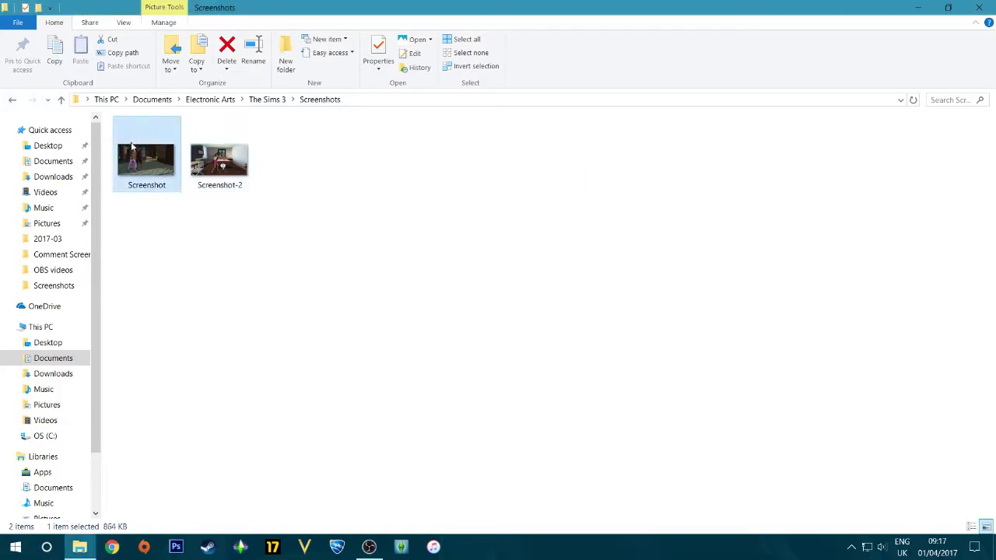
right_click(131, 168)
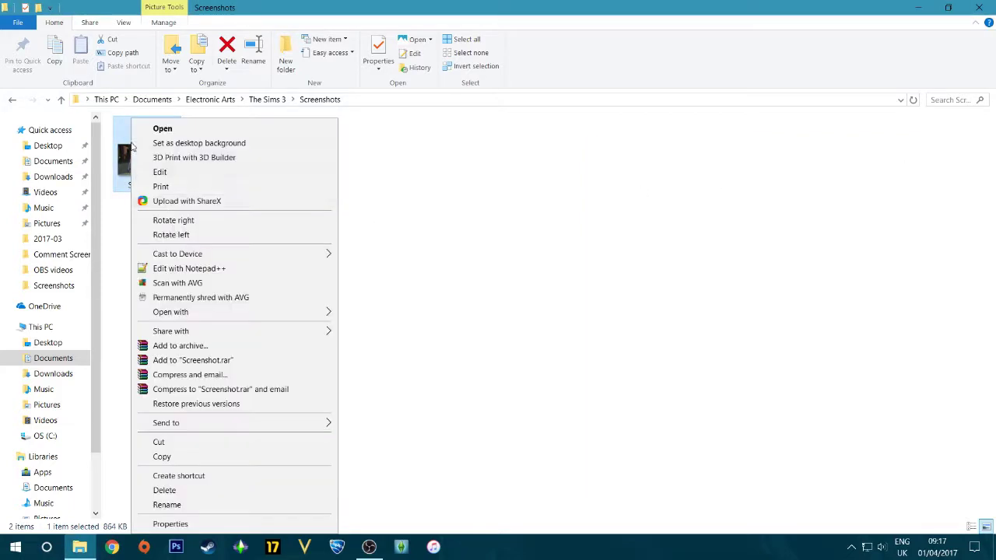
left_click(226, 507)
key("BackSpace")
type("Meet Baby Alma")
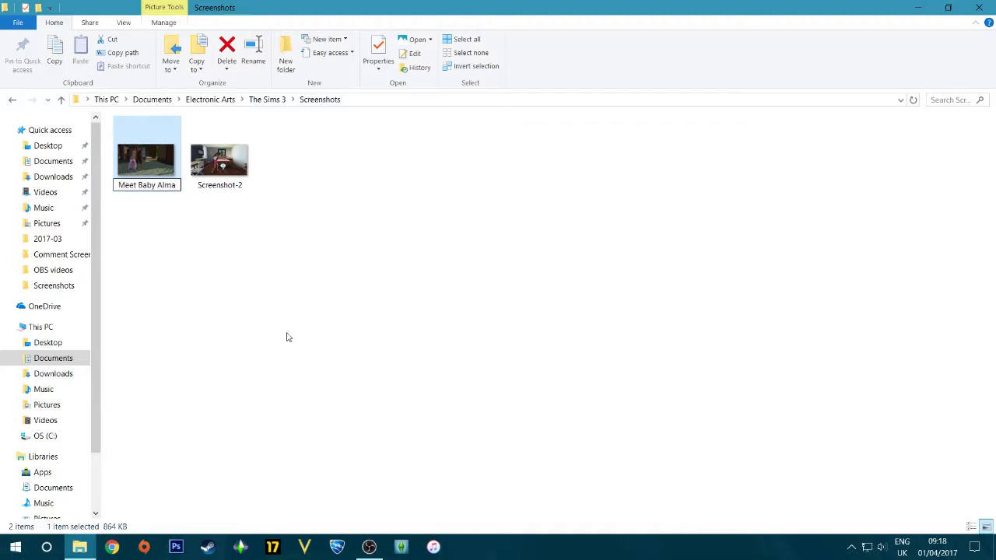
left_click(287, 336)
- Rename the image file Screenshot-2 as "Medina Meets the New Puppy"
left_click(224, 159)
right_click(226, 155)
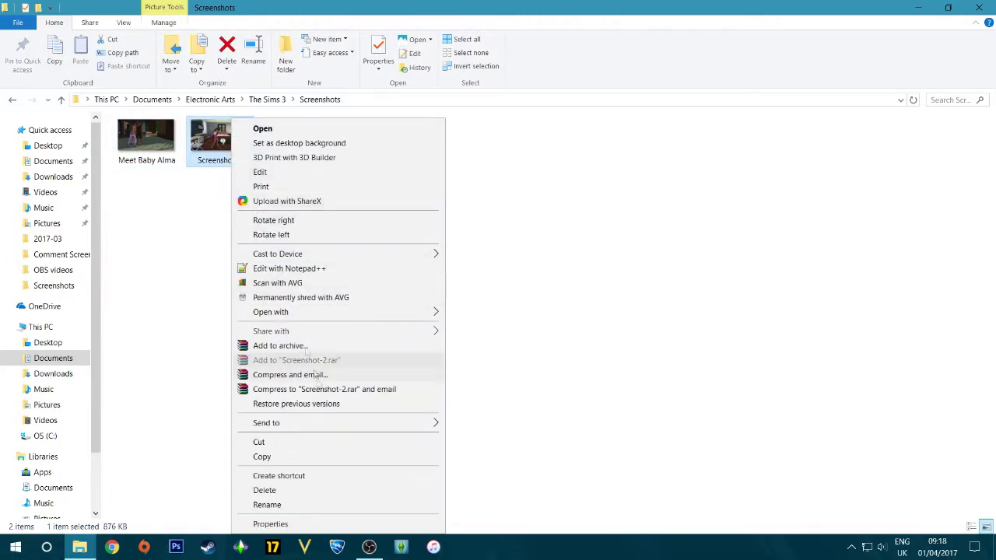
left_click(340, 507)
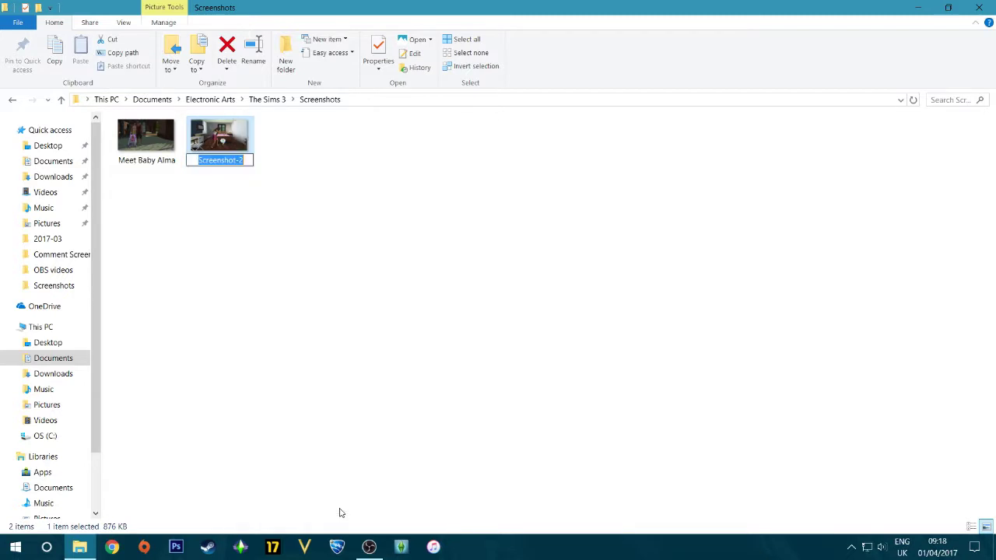
key("BackSpace")
type("M")
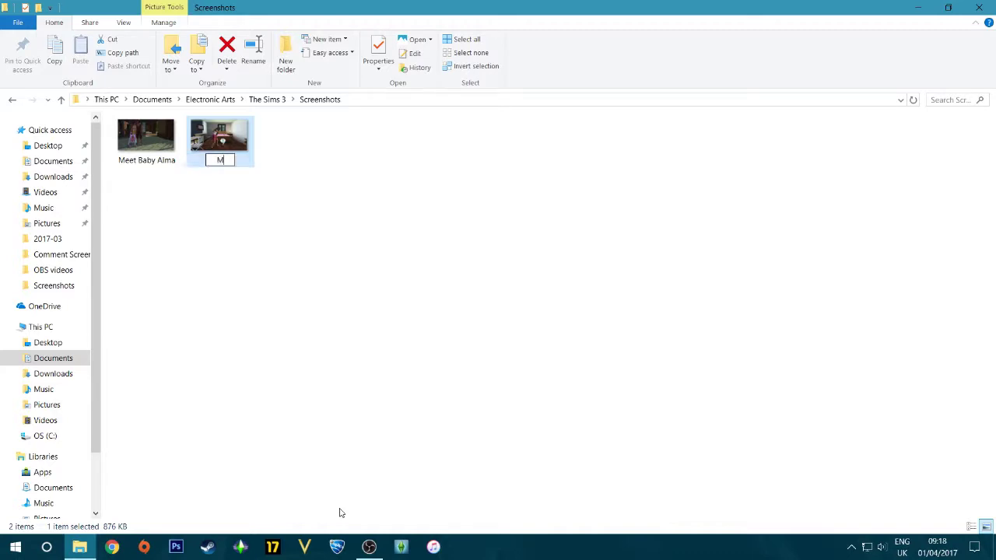
type("edina Meets")
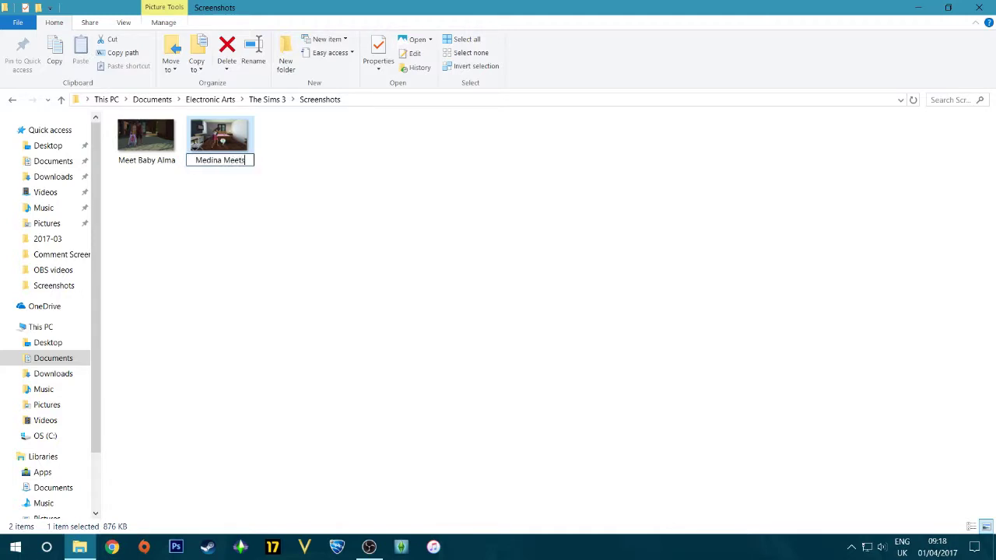
type(" the Ne")
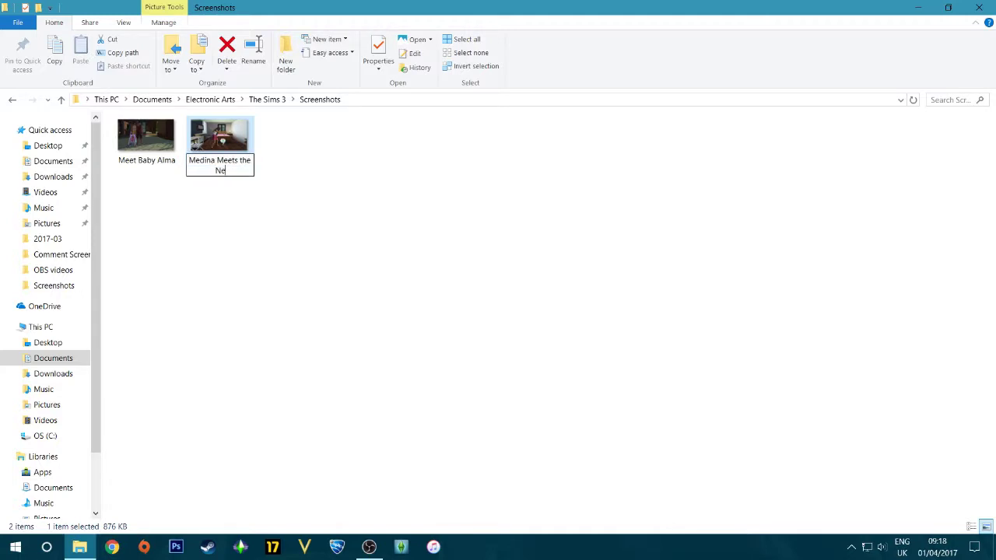
type("w Puppy")
key("Return")
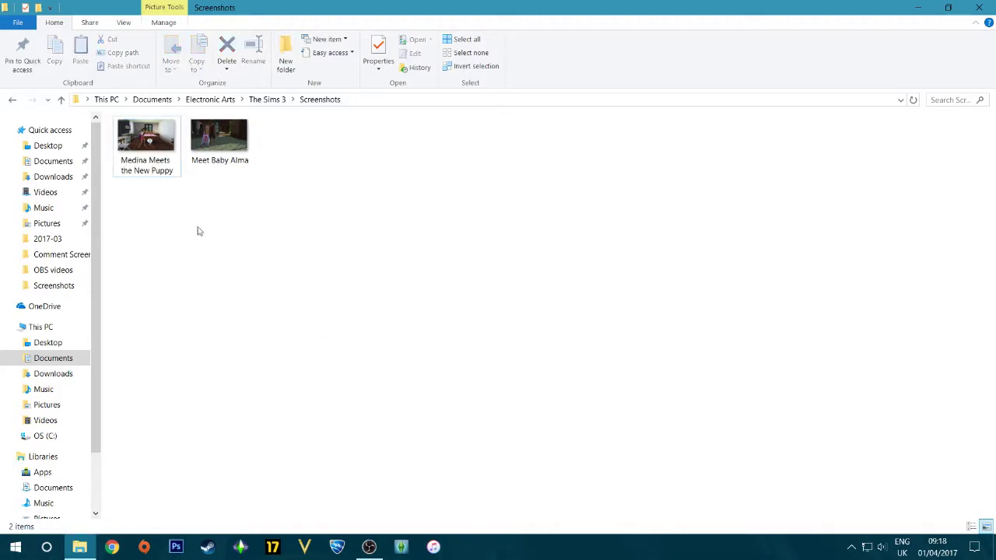
- Cut the two renamed screenshots and open the Screenshots folder in Documents > Sims Utilities and Saves > The Sims 3
left_click(219, 153, "ctrl")
right_click(218, 150)
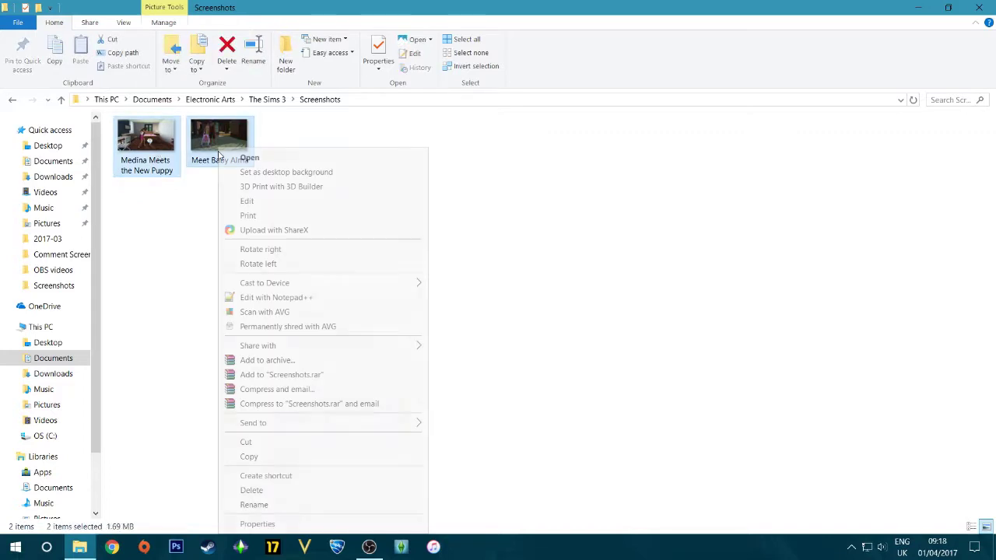
left_click(283, 443)
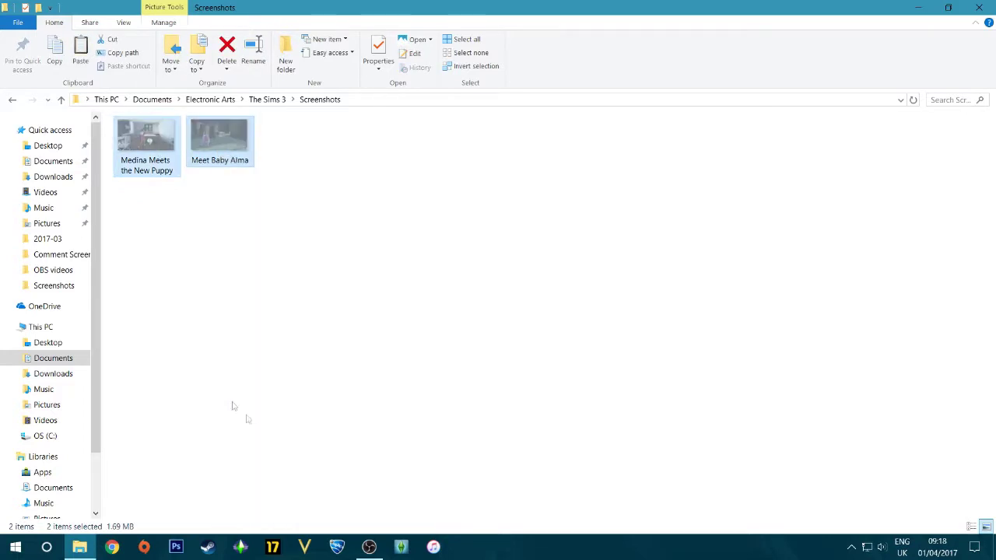
left_click(56, 161)
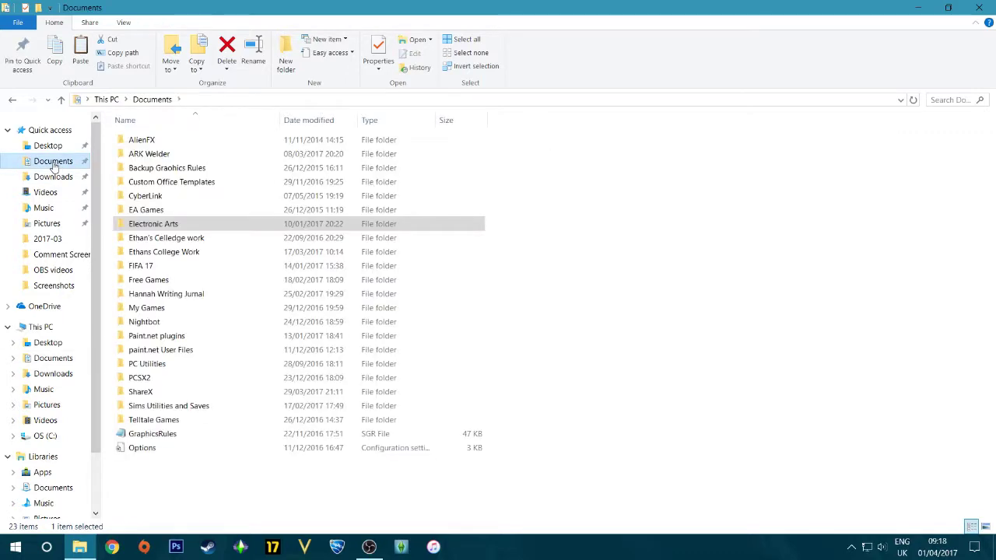
left_click(190, 405)
double_click(192, 405)
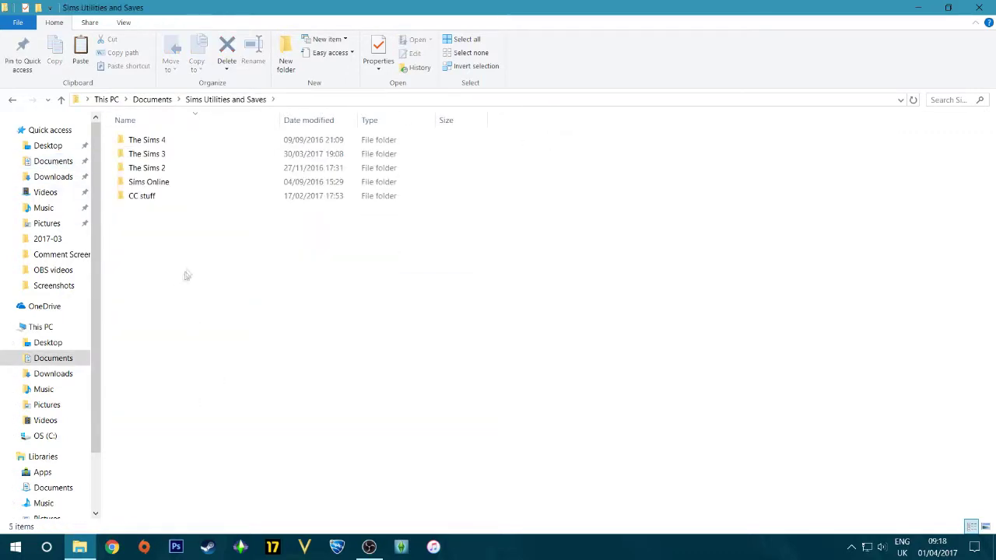
double_click(222, 153)
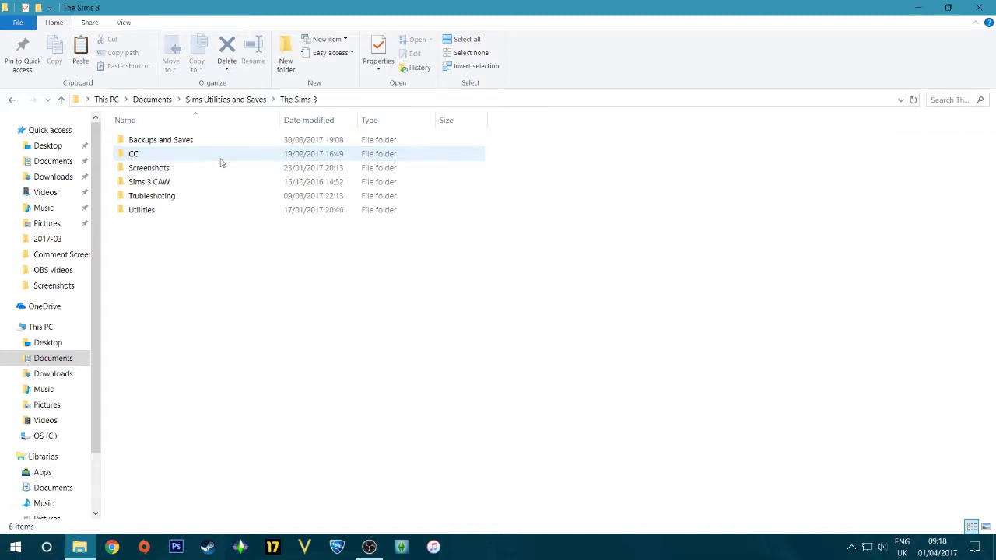
double_click(214, 165)
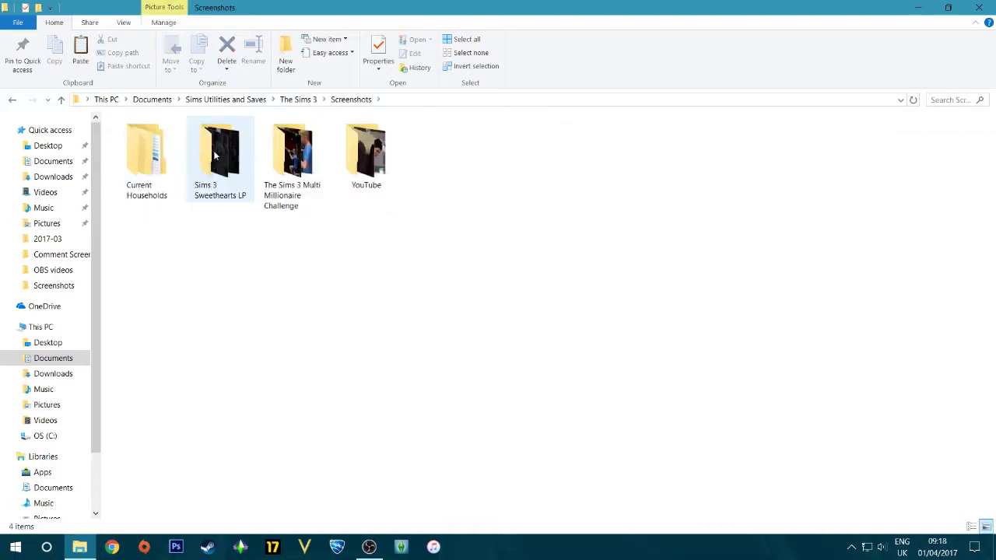
- Paste the cut screenshots into the Hulk folder inside Current Households
left_click(153, 155)
double_click(153, 156)
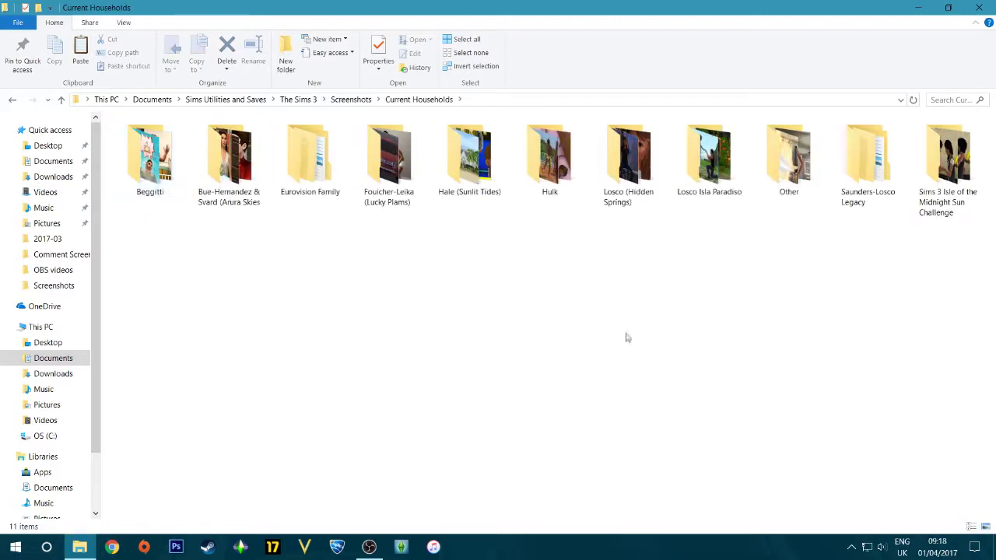
left_click(557, 178)
double_click(556, 177)
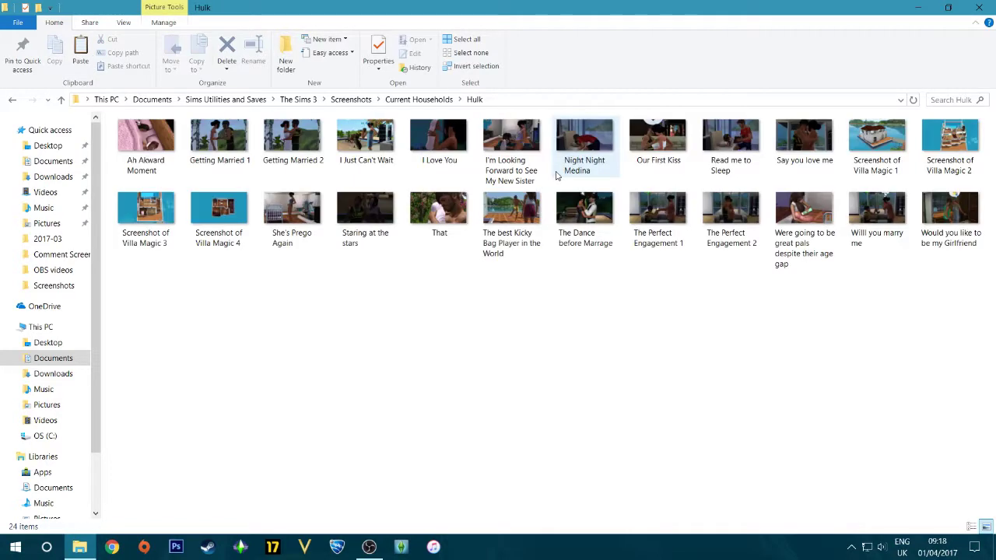
left_click(476, 293)
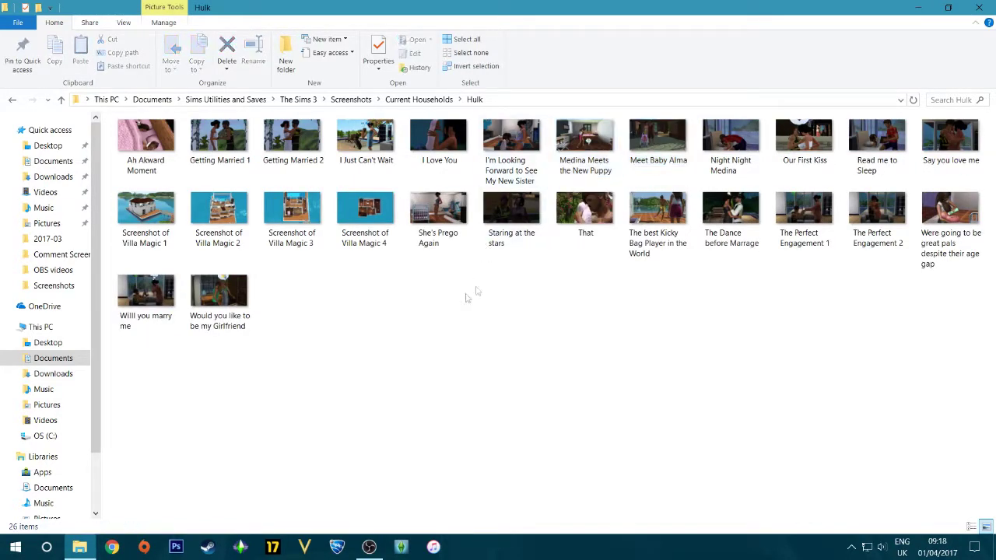
- Go back to Documents > Electronic Arts > The Sims 3 and check the contents of the WorldCaches folder
left_click(12, 100)
left_click(53, 161)
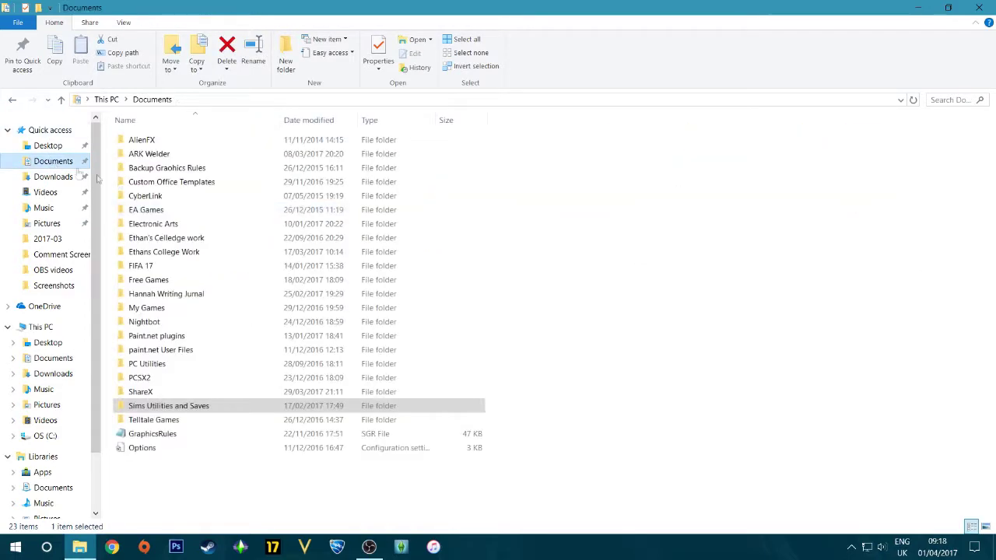
double_click(197, 226)
double_click(208, 142)
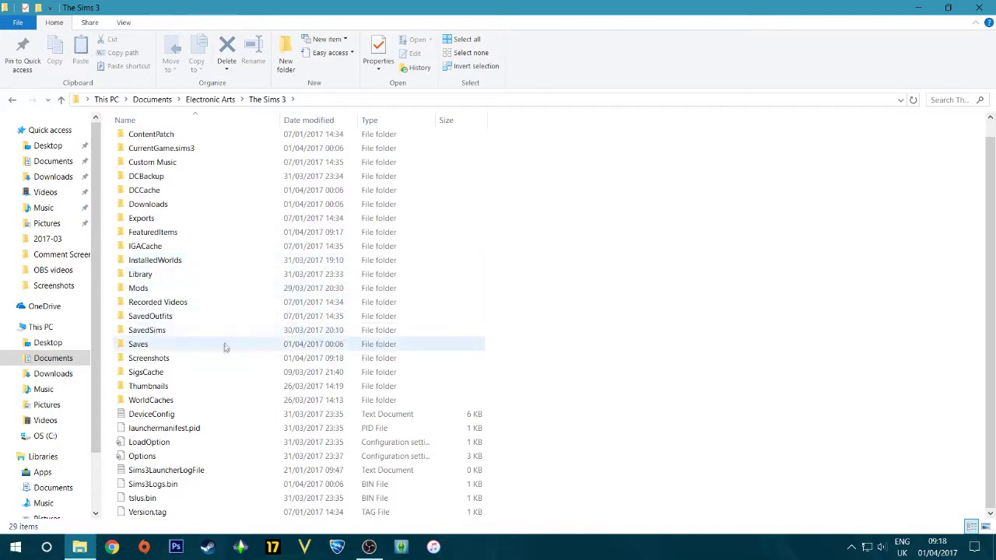
double_click(217, 401)
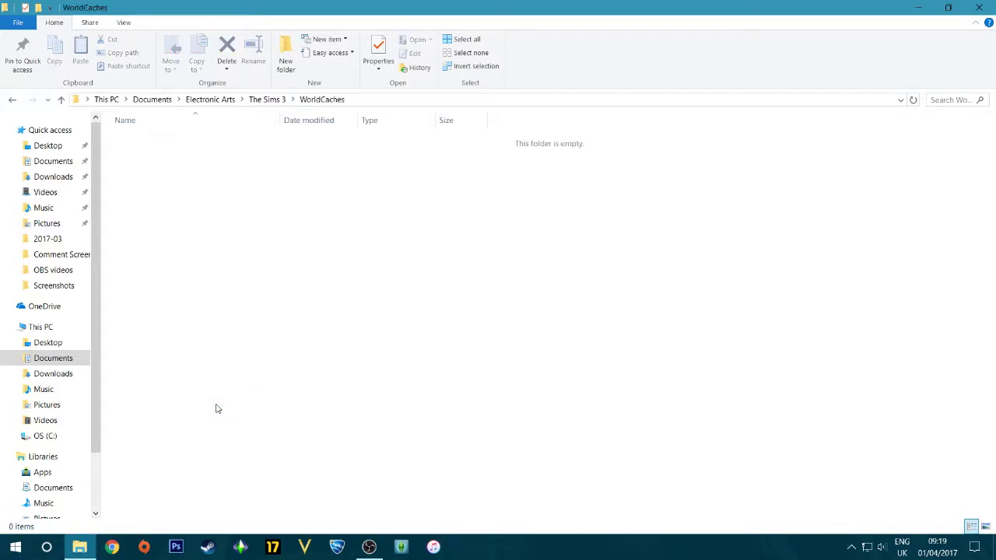
left_click_drag(262, 386, 565, 207)
left_click_drag(330, 176, 851, 78)
left_click_drag(509, 171, 822, 279)
left_click_drag(783, 186, 96, 135)
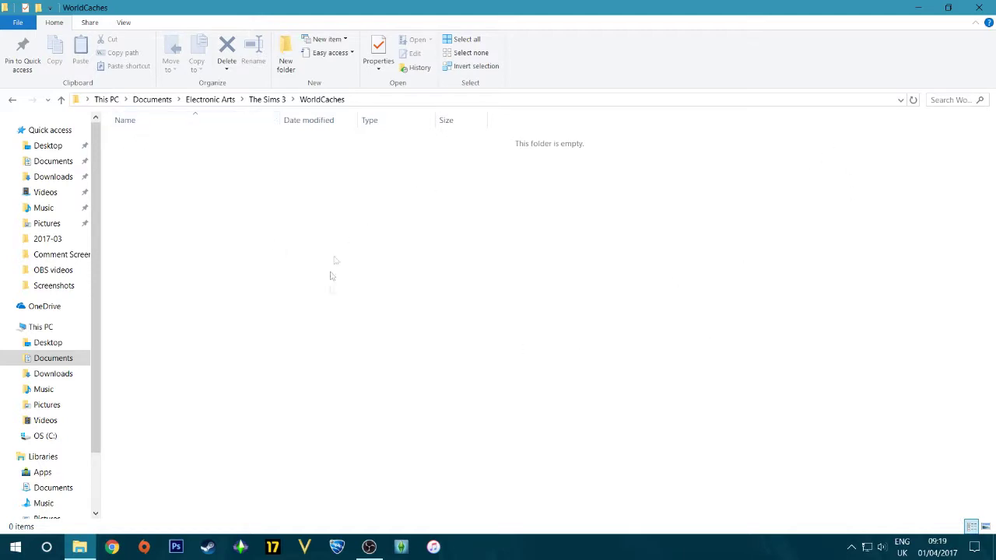
- Delete the CASThumbnails and ObjectThumbnails packages from the Thumbnails folder in The Sims 3 folder
left_click(12, 101)
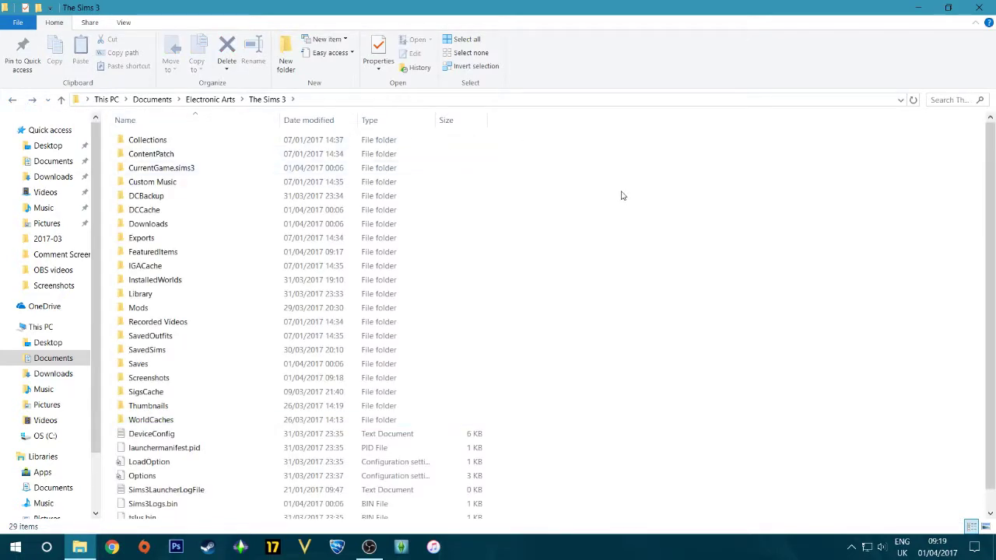
scroll(633, 189, "down", 1)
scroll(639, 189, "up", 1)
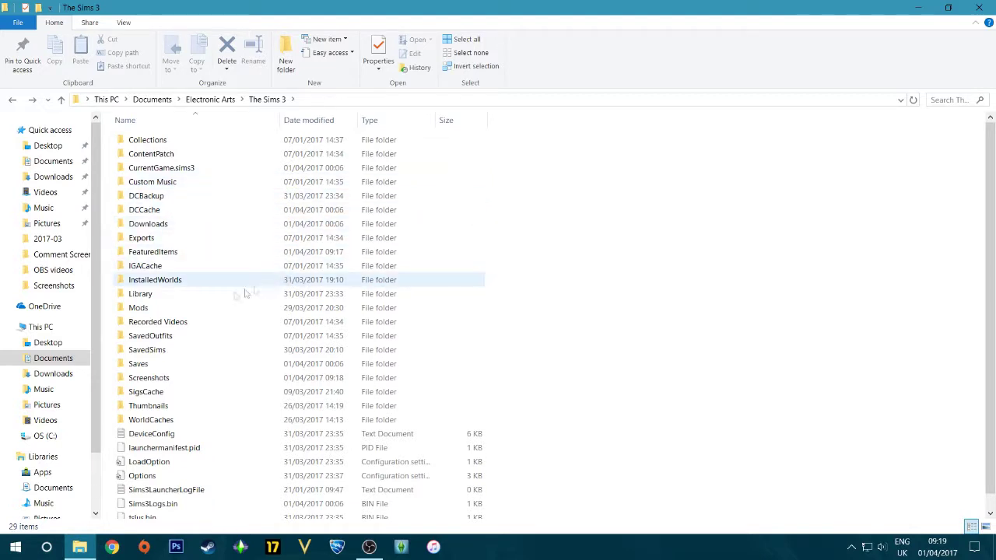
double_click(193, 413)
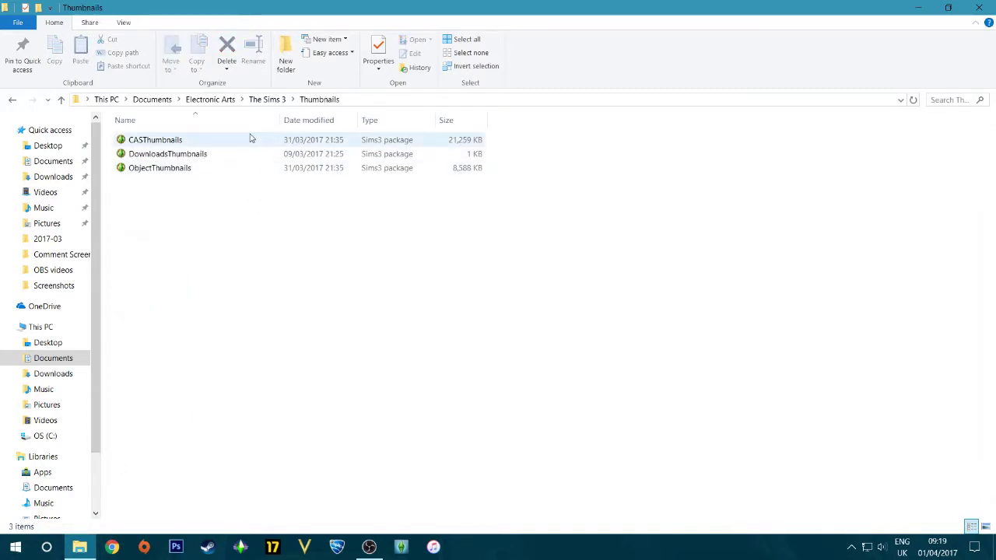
left_click(276, 171)
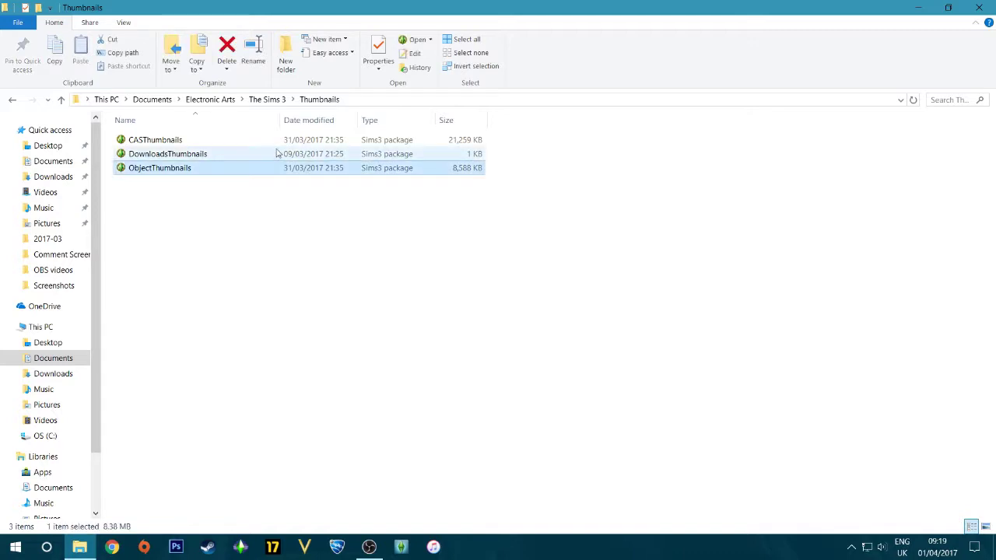
left_click(276, 140, "ctrl")
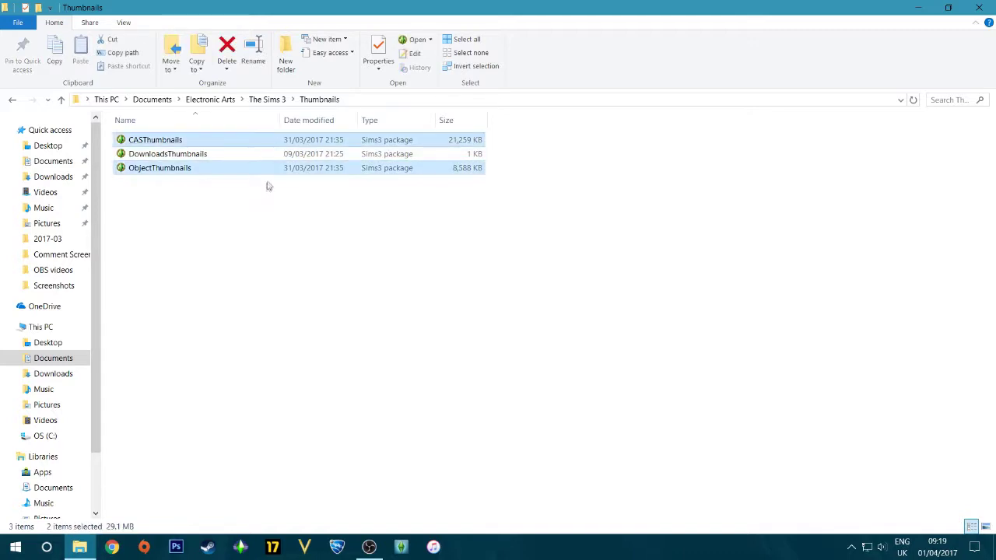
right_click(283, 175)
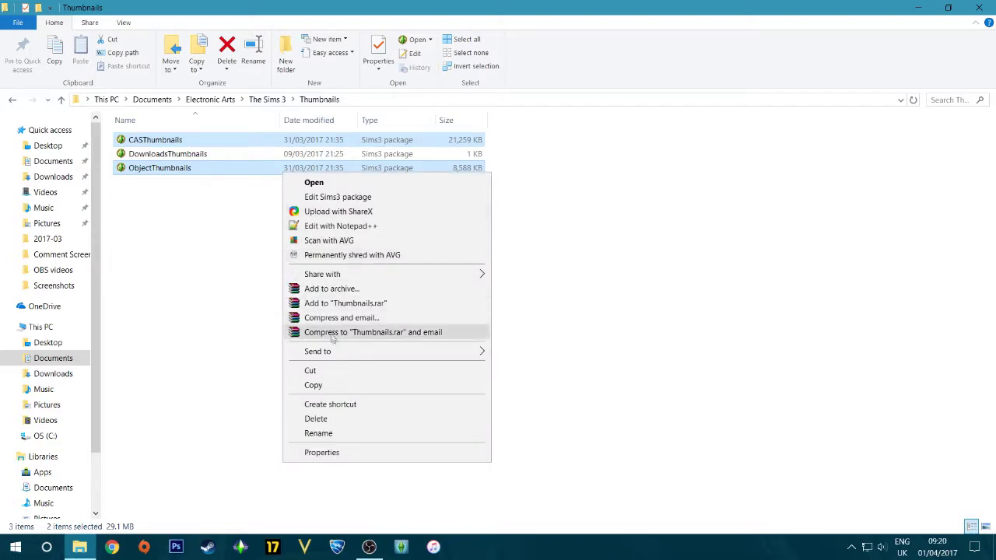
left_click(343, 418)
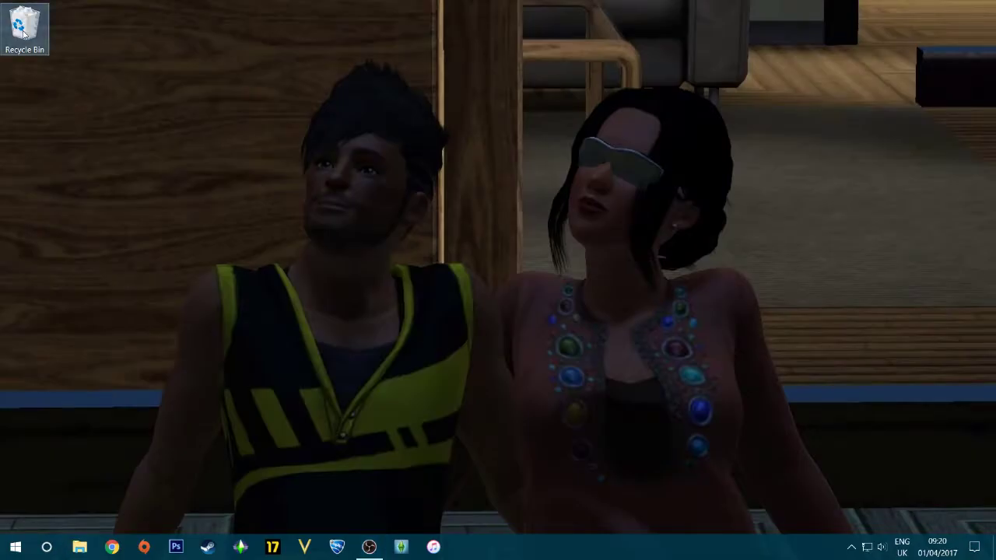
- Empty the Recycle Bin on the desktop permanently and dismiss the mail notification
right_click(23, 30)
left_click(76, 55)
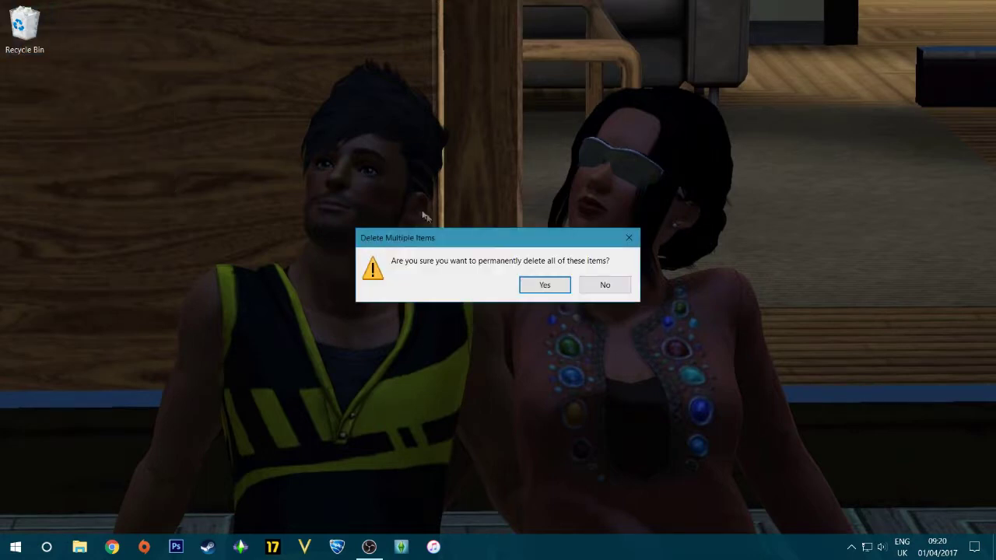
left_click(547, 286)
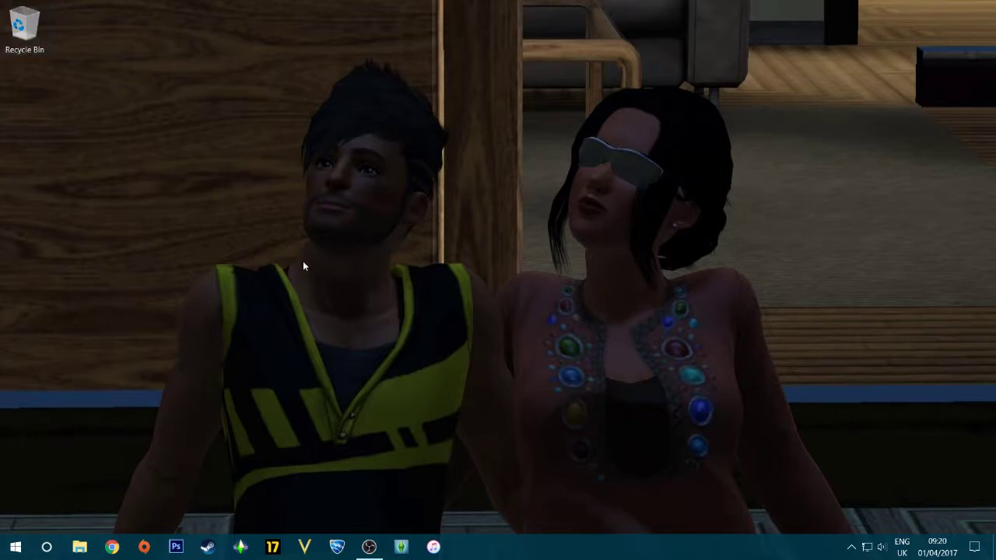
left_click_drag(360, 344, 995, 0)
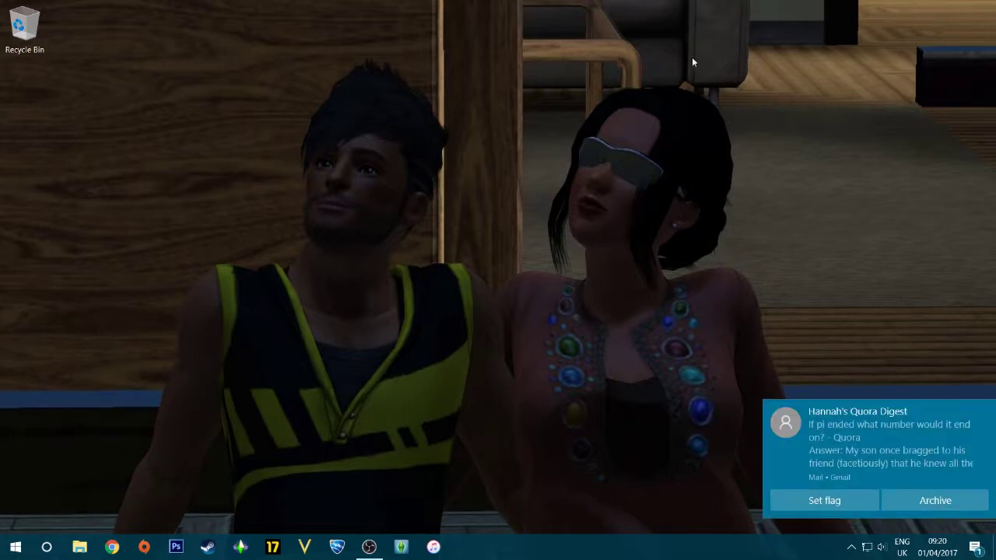
left_click(987, 411)
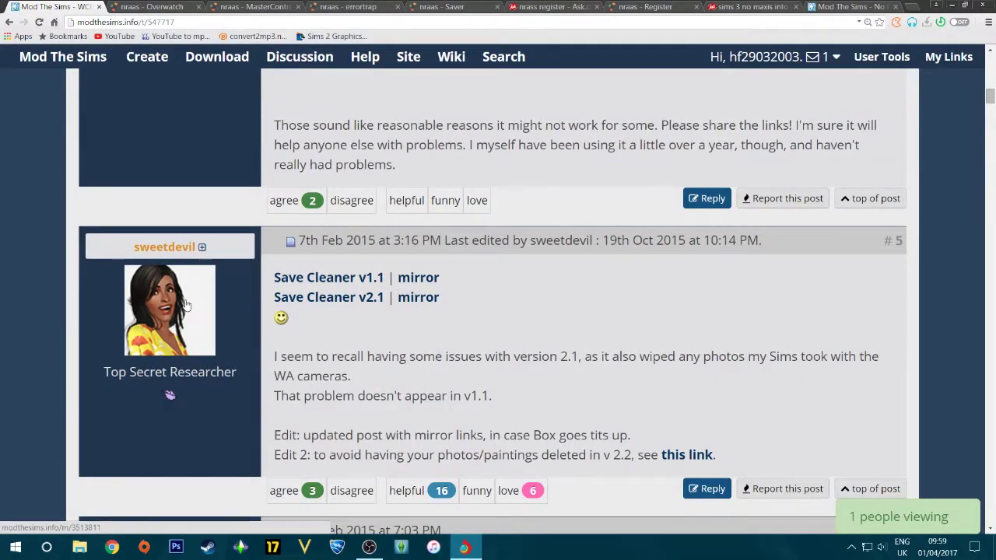
- Examine the Mod The Sims thread on a working Save Cleaner program, including the post with the v1.1 and v2.1 download links
scroll(185, 304, "up", 5)
scroll(185, 296, "up", 5)
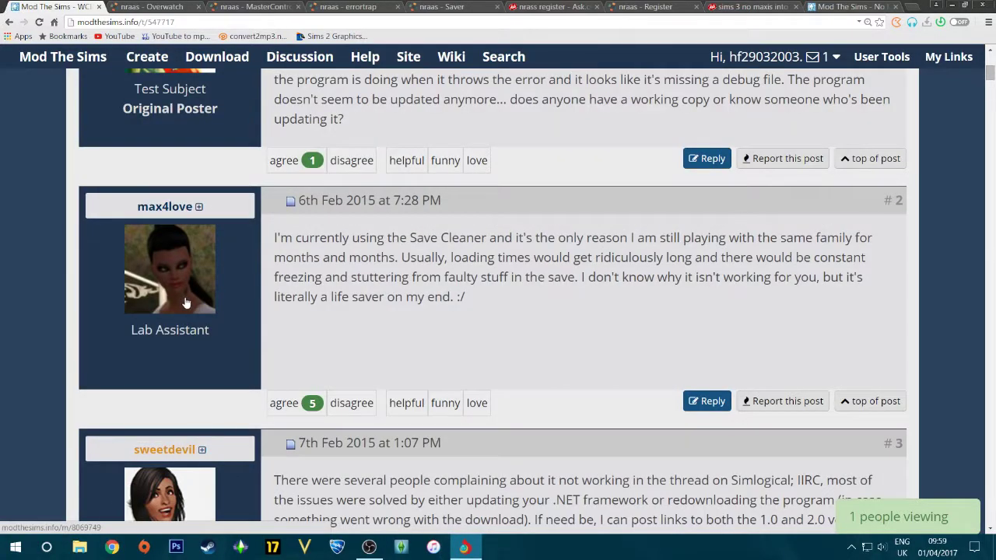
scroll(185, 304, "down", 6)
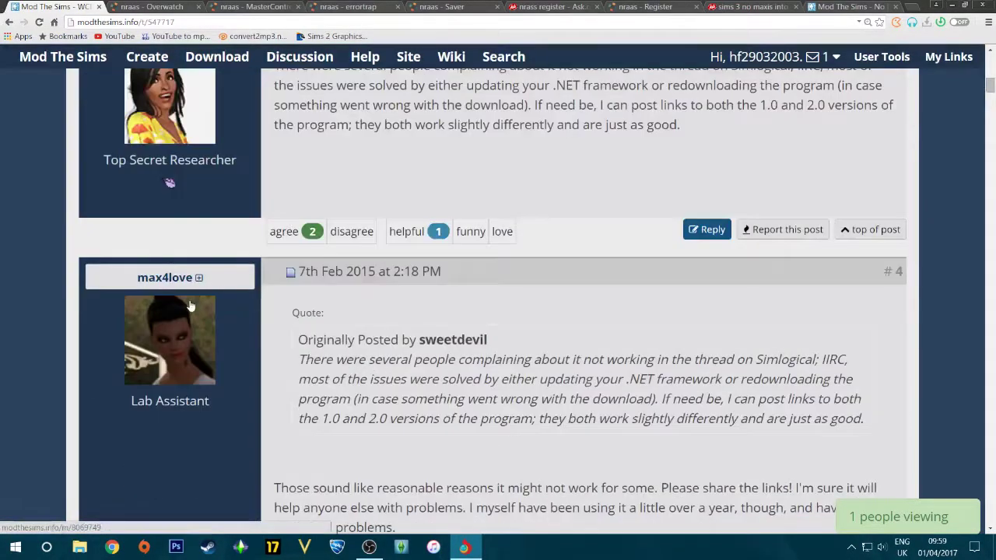
scroll(189, 305, "down", 4)
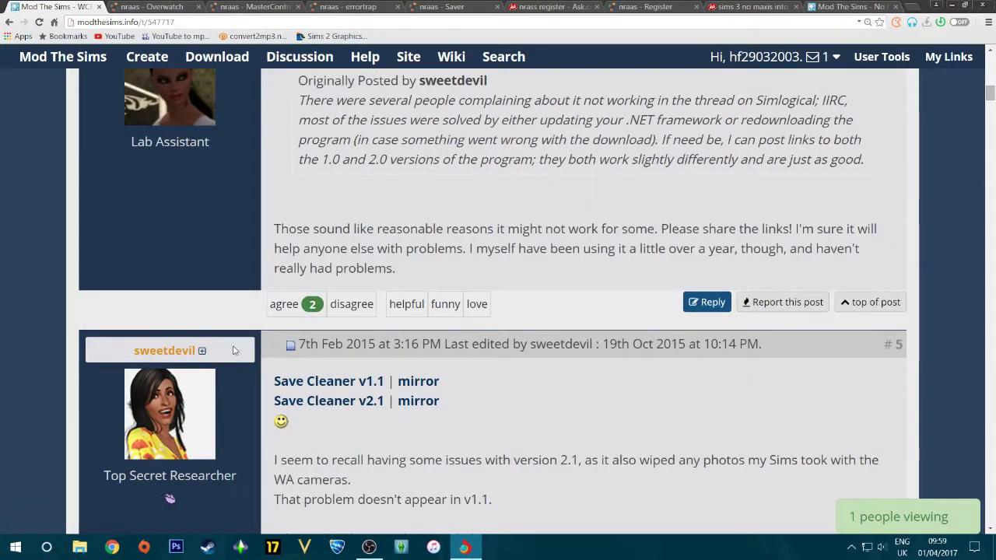
scroll(189, 304, "down", 2)
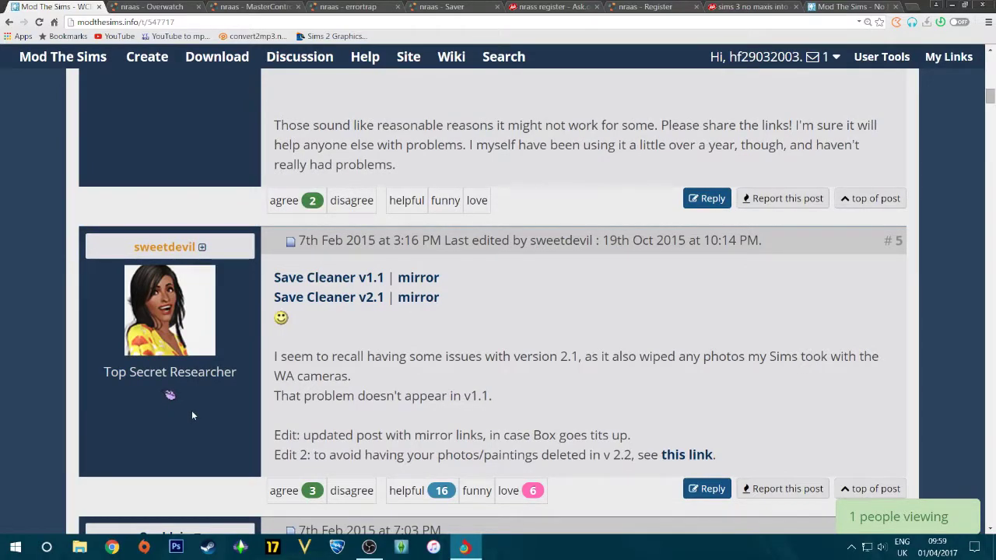
scroll(191, 410, "up", 10)
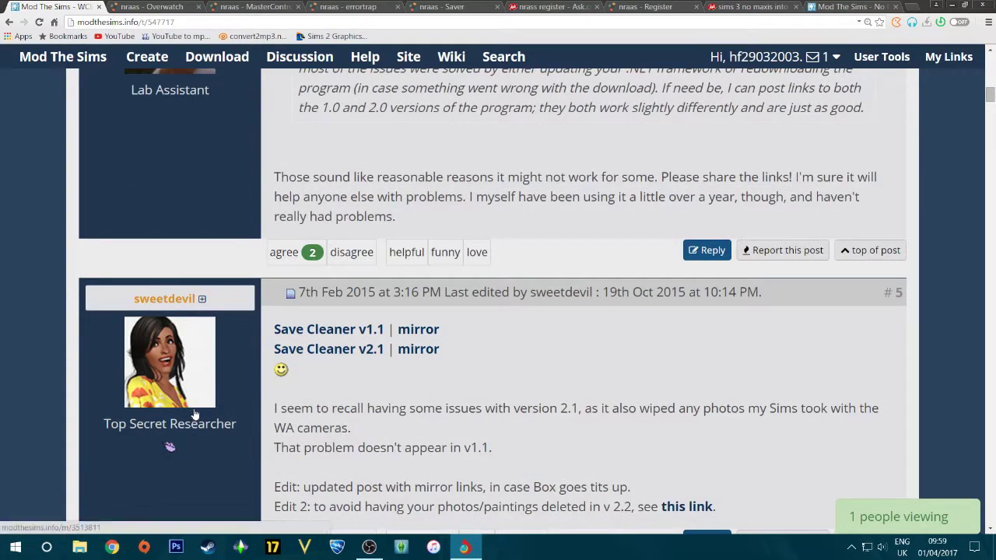
scroll(196, 415, "up", 5)
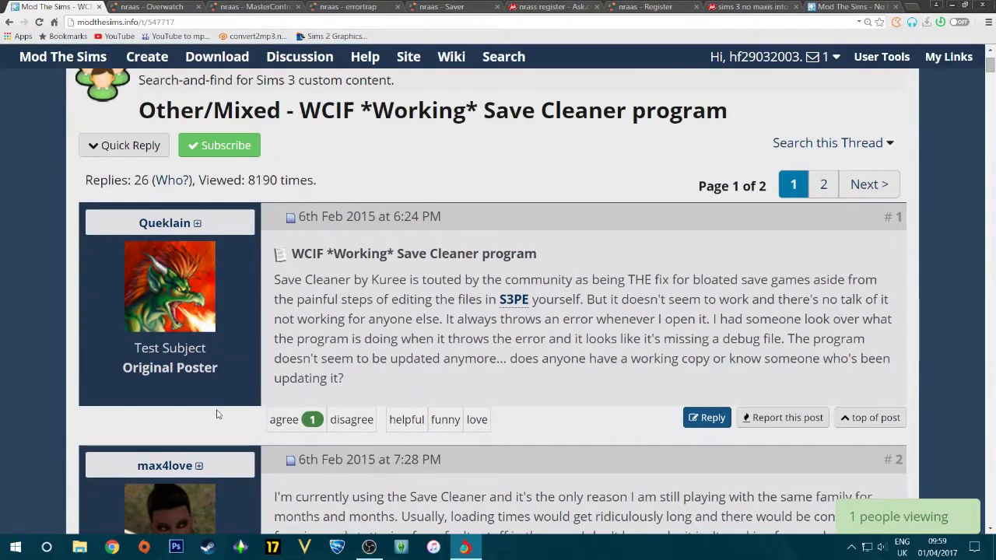
scroll(226, 424, "down", 3)
scroll(231, 433, "down", 6)
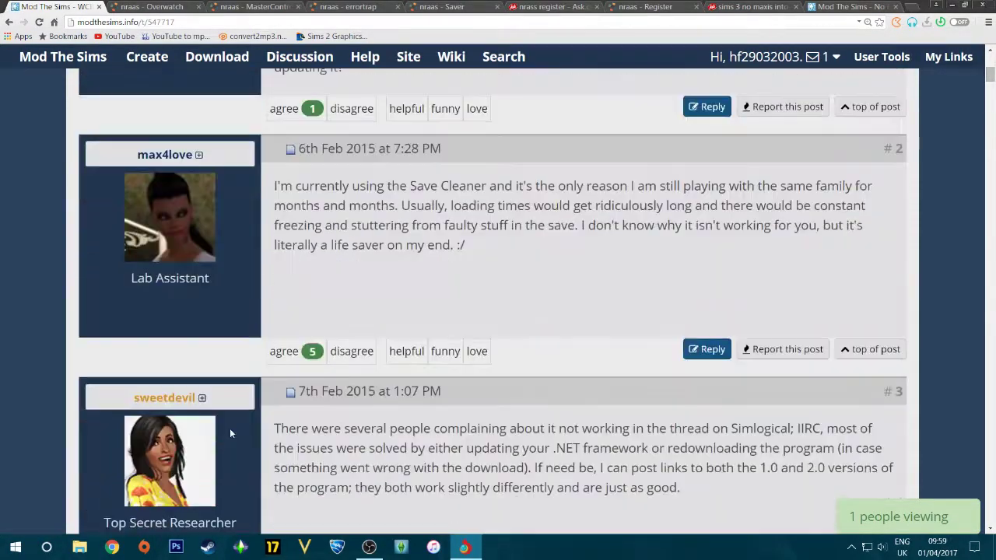
scroll(230, 435, "down", 4)
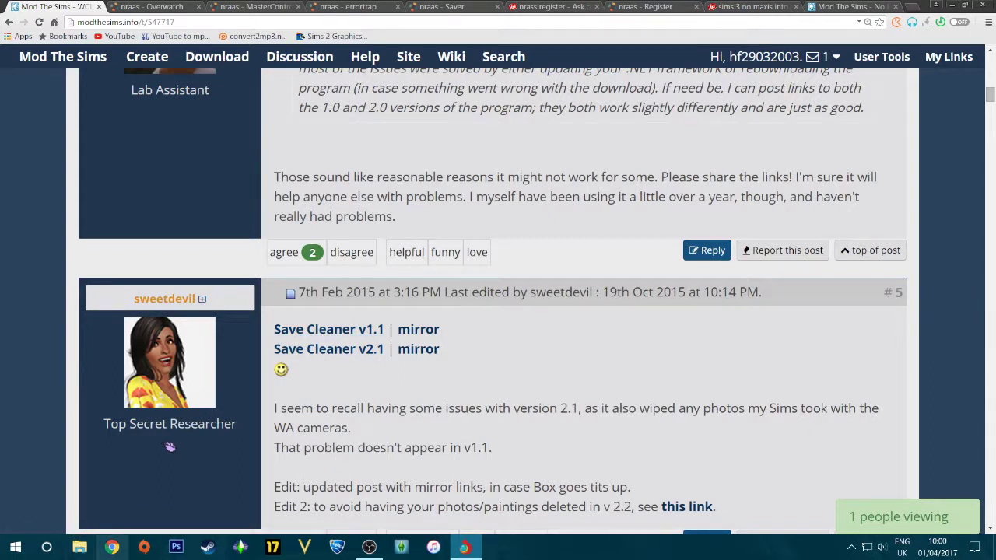
- Switch to File Explorer and run Save_Clean from Documents > Sims Utilities and Saves > The Sims 3 > Utilities > Save Cleaner V1.1_Kuree
left_click(91, 549)
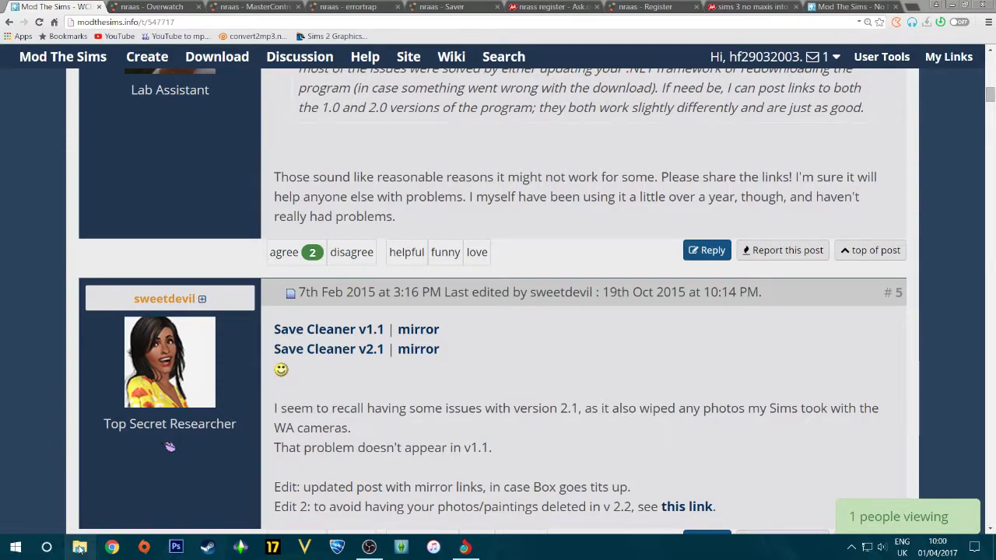
left_click(80, 547)
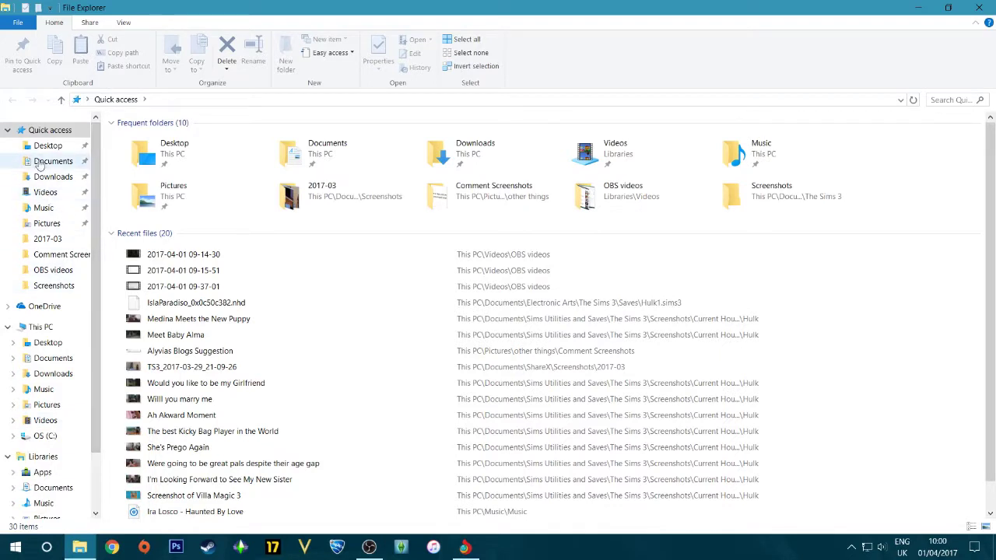
left_click(39, 163)
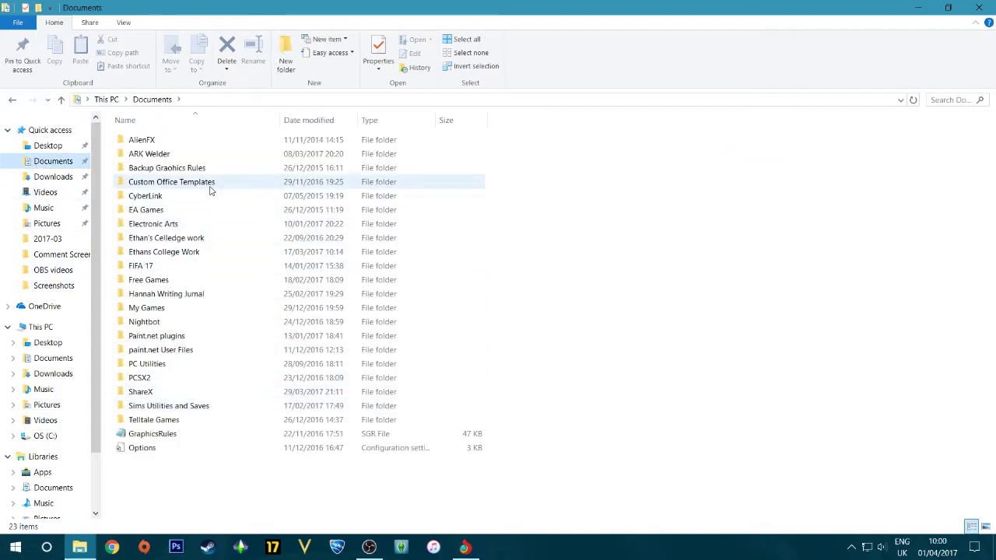
double_click(211, 406)
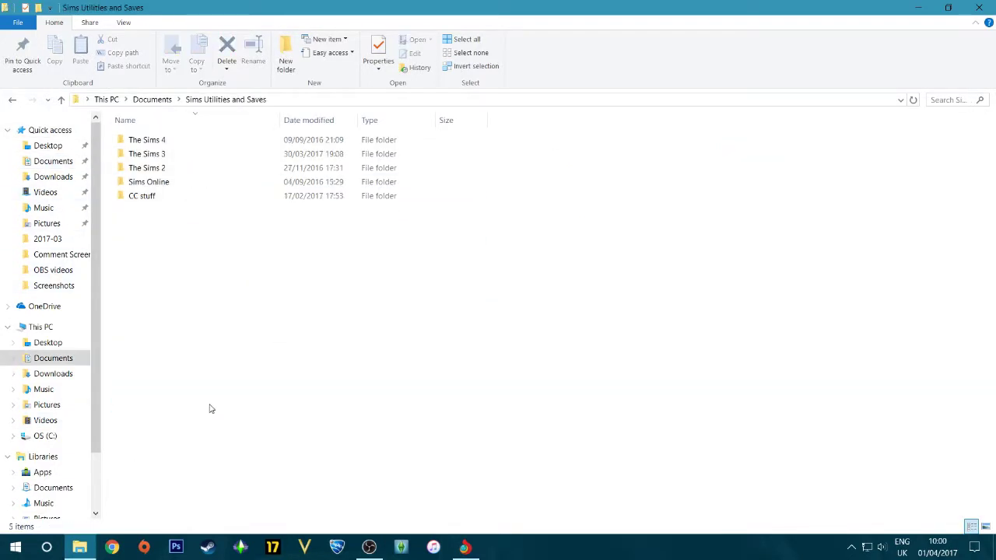
double_click(264, 156)
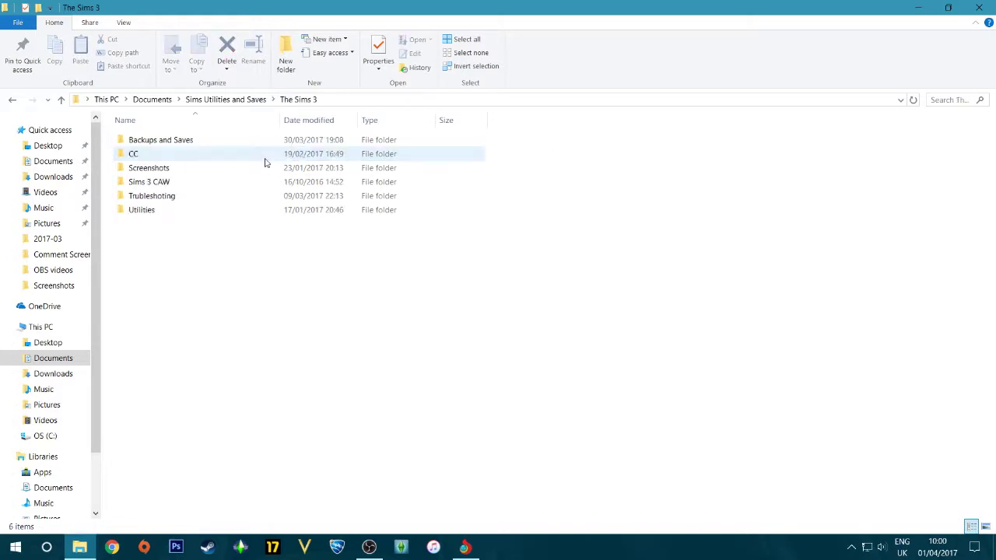
double_click(256, 207)
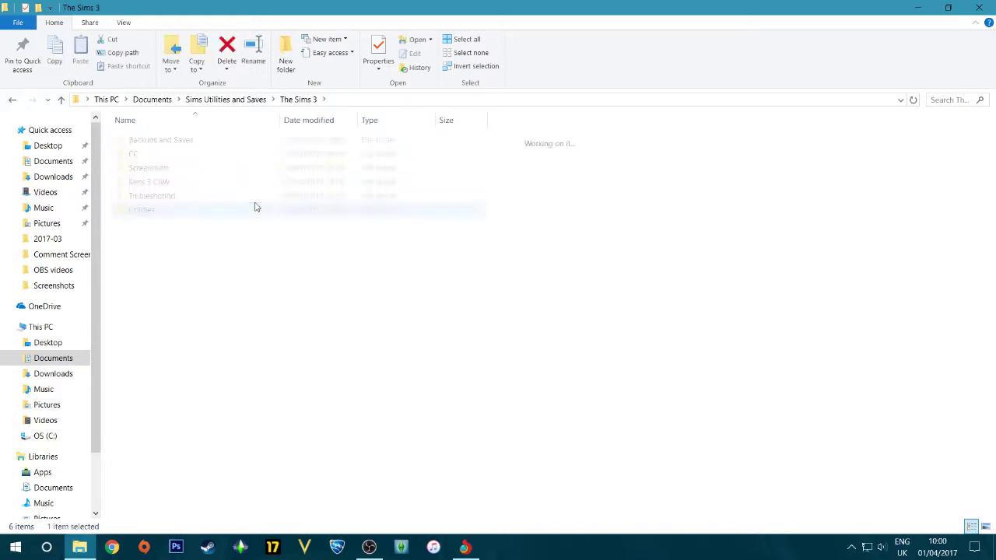
double_click(213, 154)
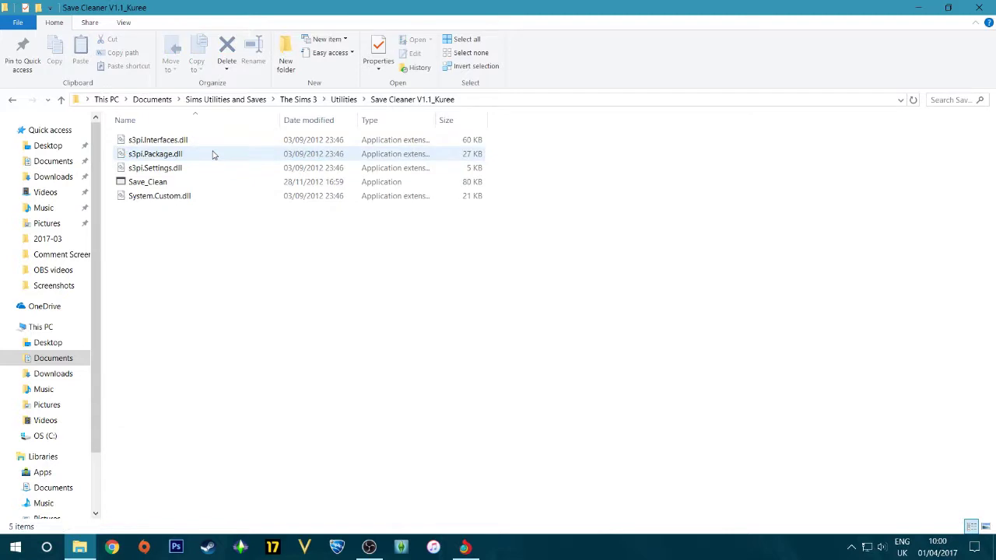
double_click(234, 181)
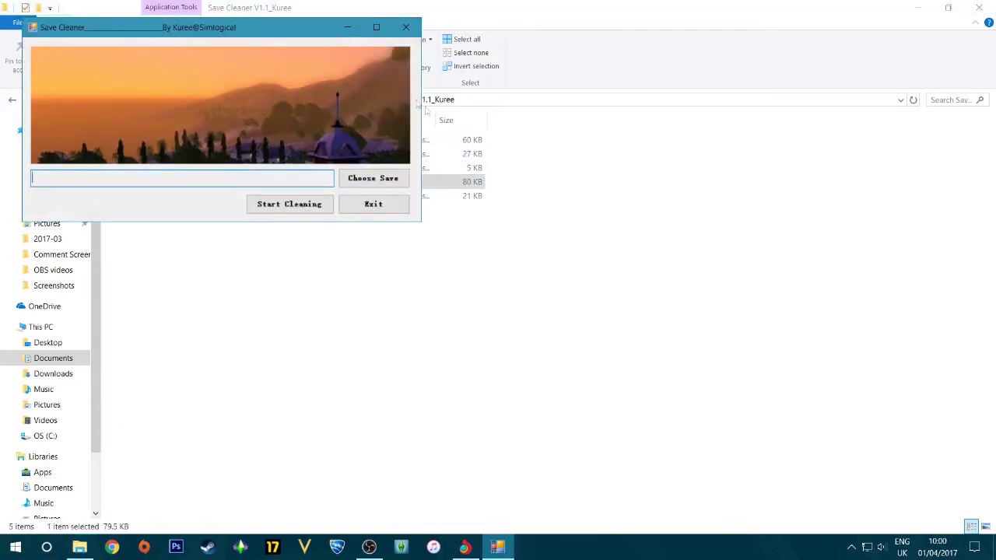
left_click_drag(301, 31, 460, 129)
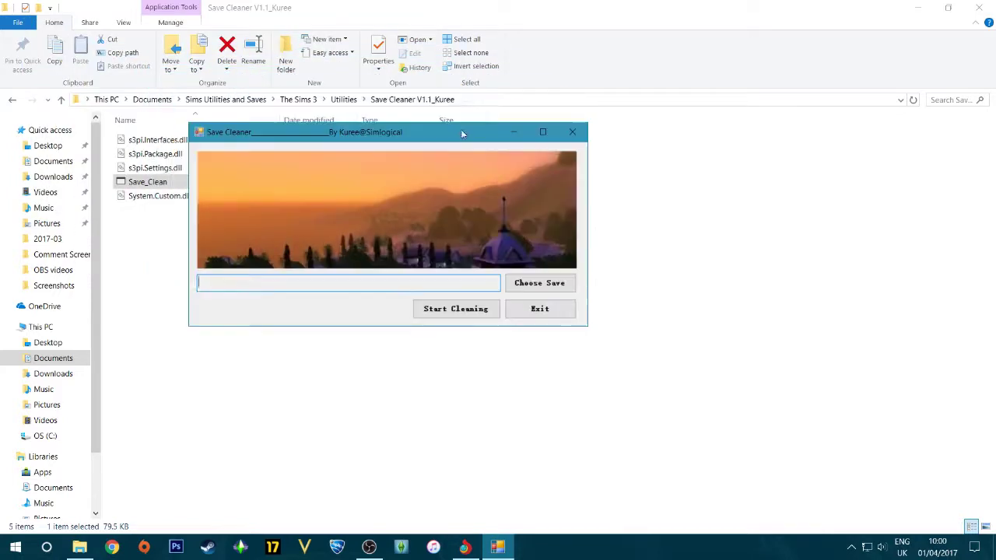
- Choose IslaParadiso_0x0c50c382.nhd from the Hulk1.sims3 save folder as the save to clean, dismissing the OneDrive setup window
left_click(532, 284)
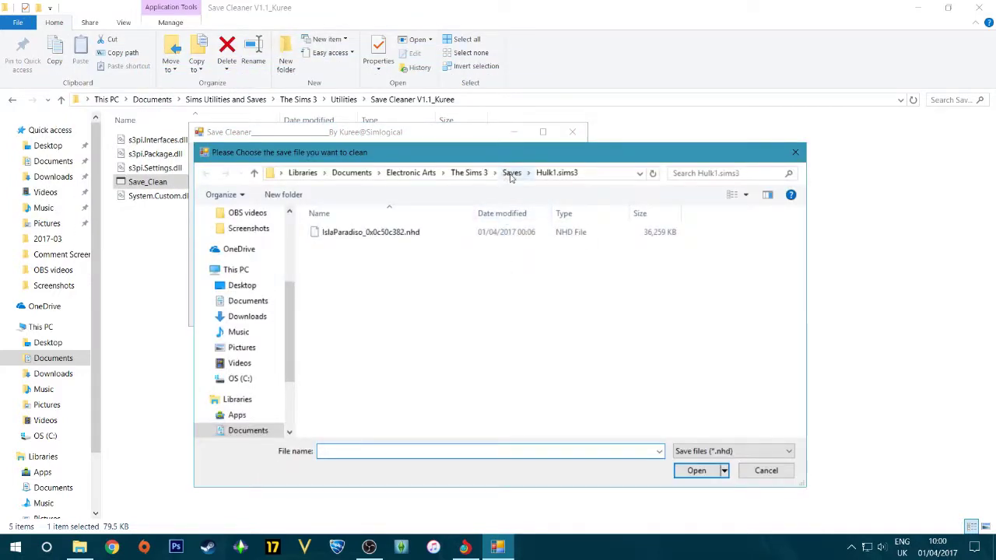
left_click(510, 172)
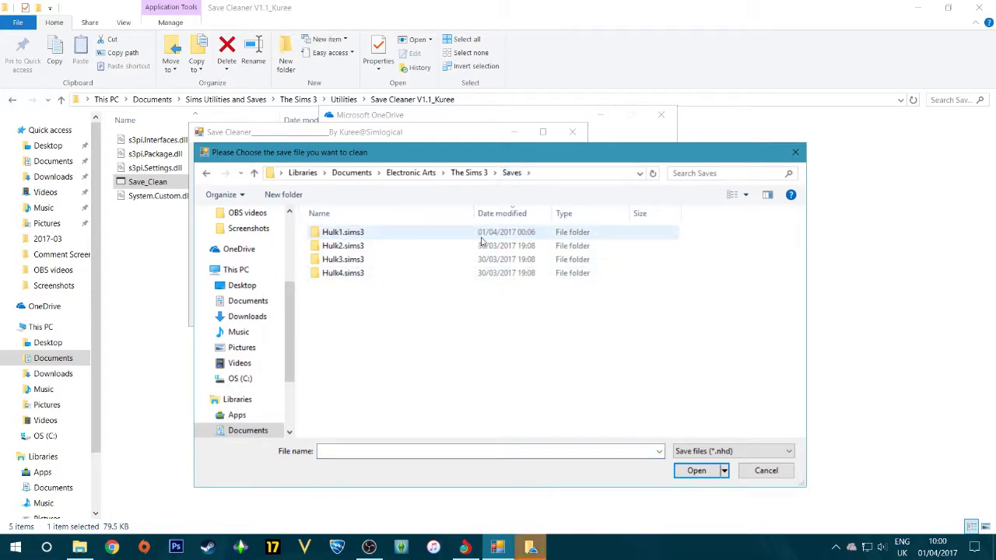
left_click(531, 547)
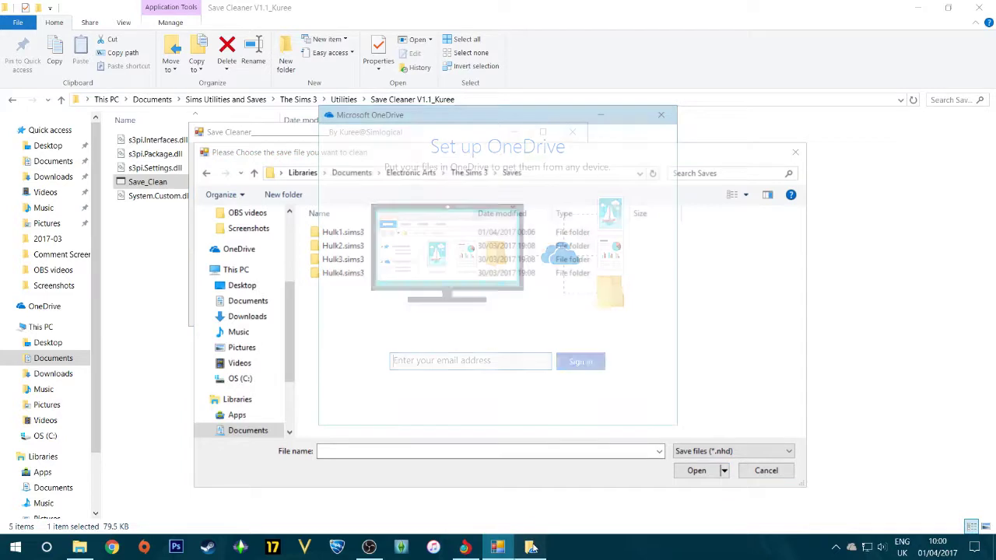
left_click(661, 114)
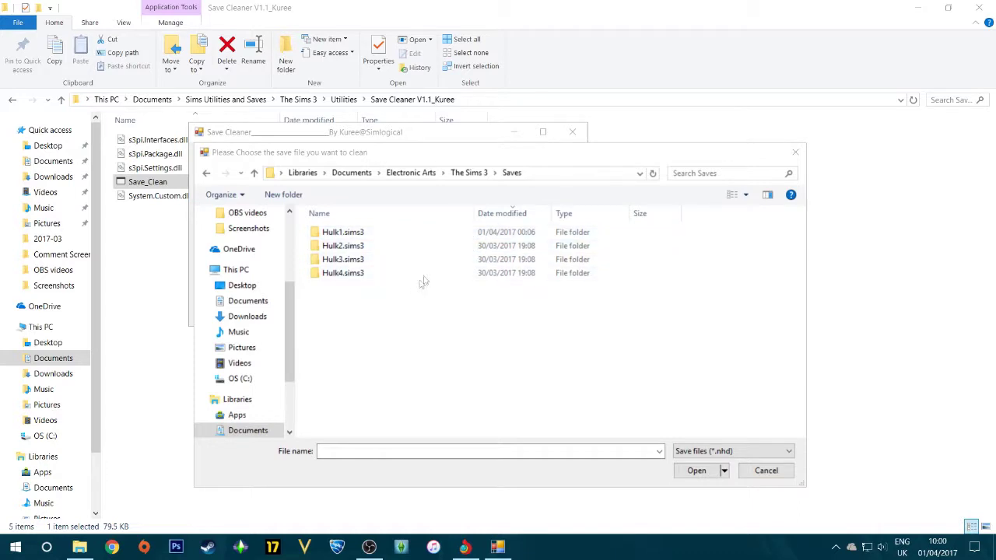
double_click(441, 233)
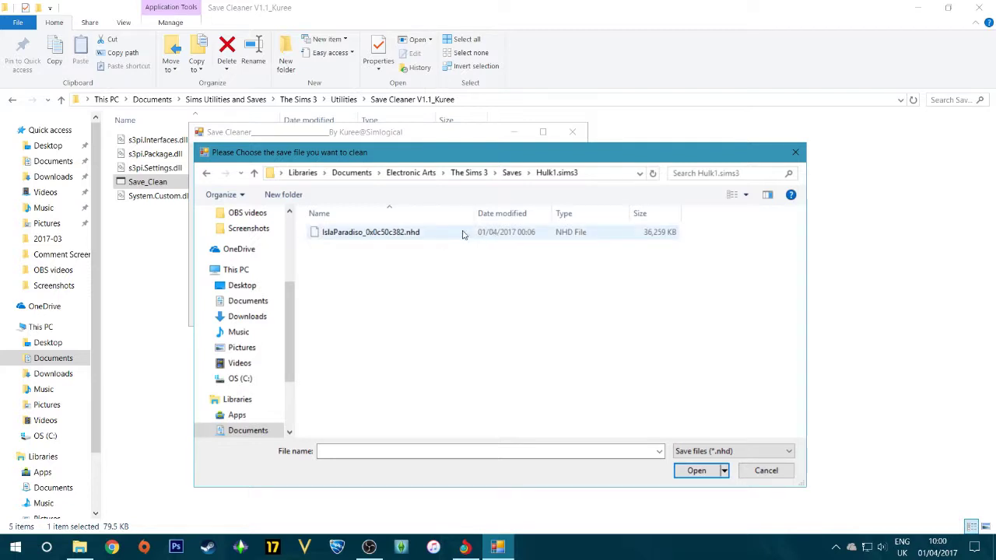
left_click(462, 233)
left_click(696, 470)
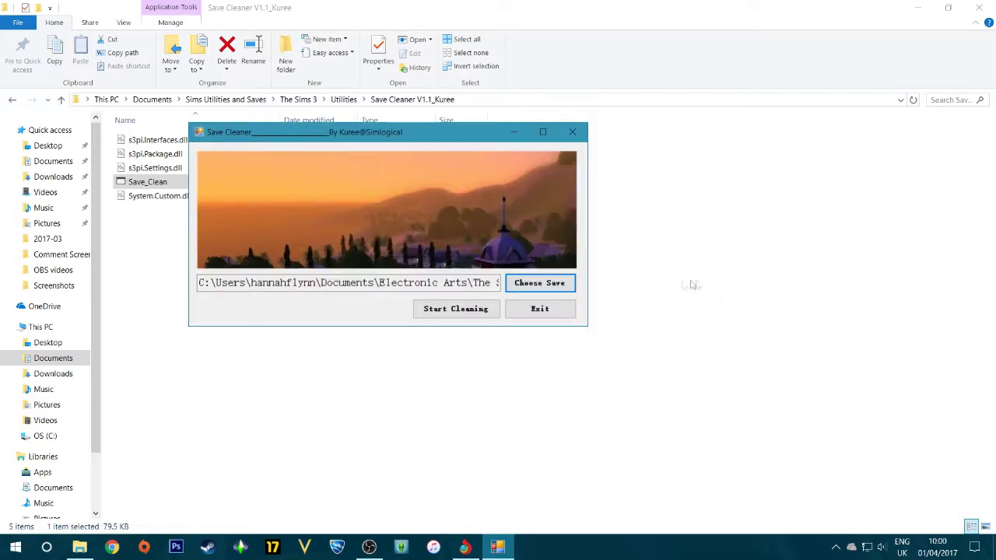
- Close Save Cleaner without starting the cleaning and go back to the Utilities folder
left_click(573, 132)
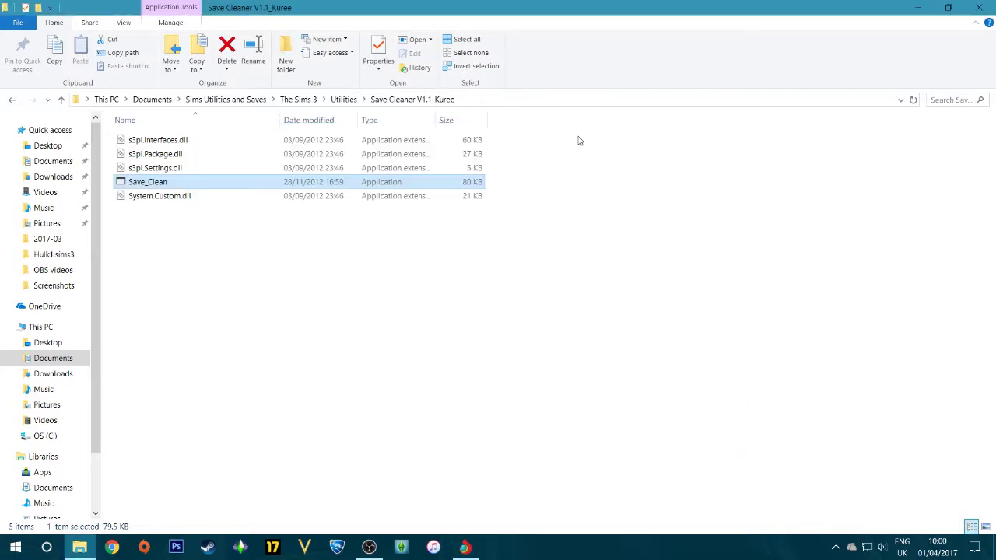
left_click(547, 260)
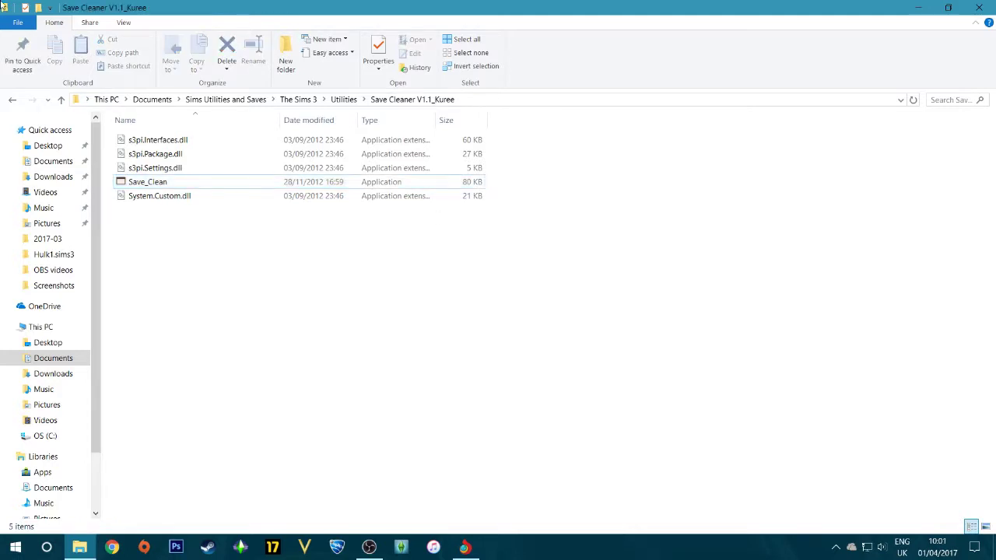
left_click(13, 102)
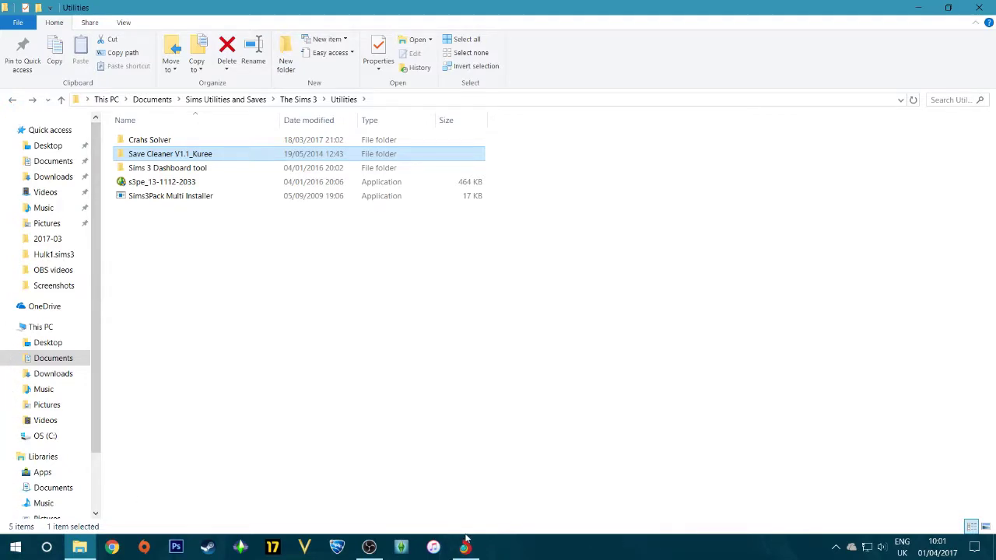
- Switch back to the web browser and close the Mod The Sims thread with the Save Cleaner download links
mouse_move(467, 546)
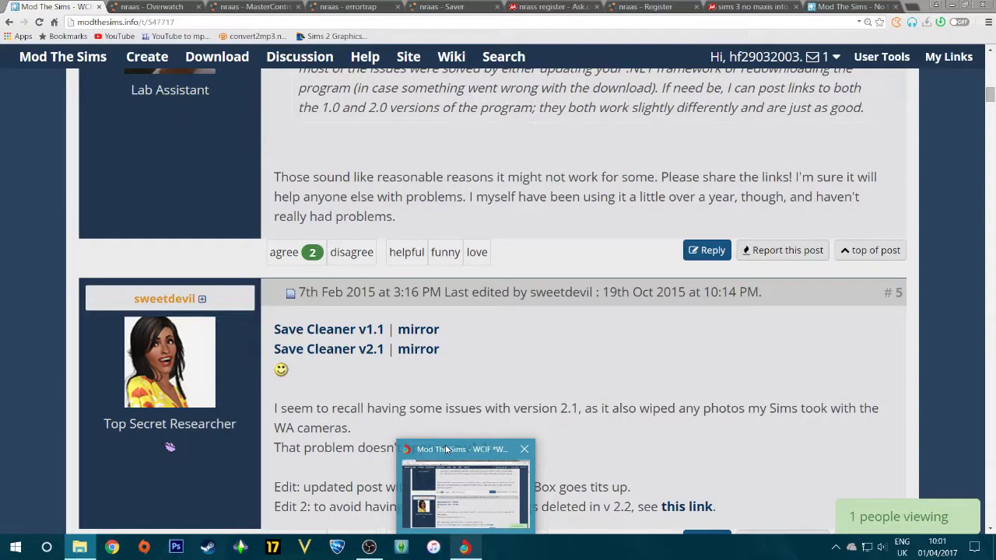
left_click(447, 449)
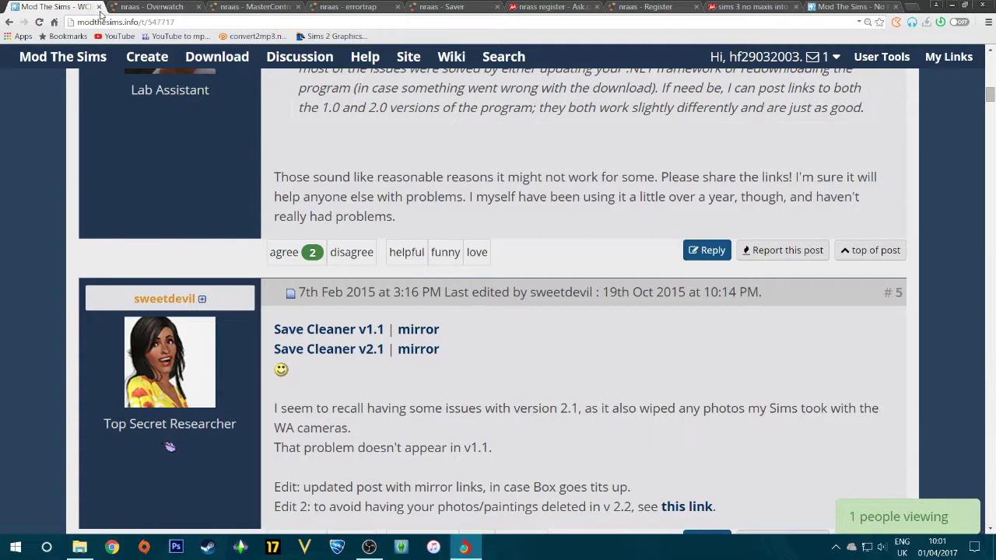
left_click(99, 7)
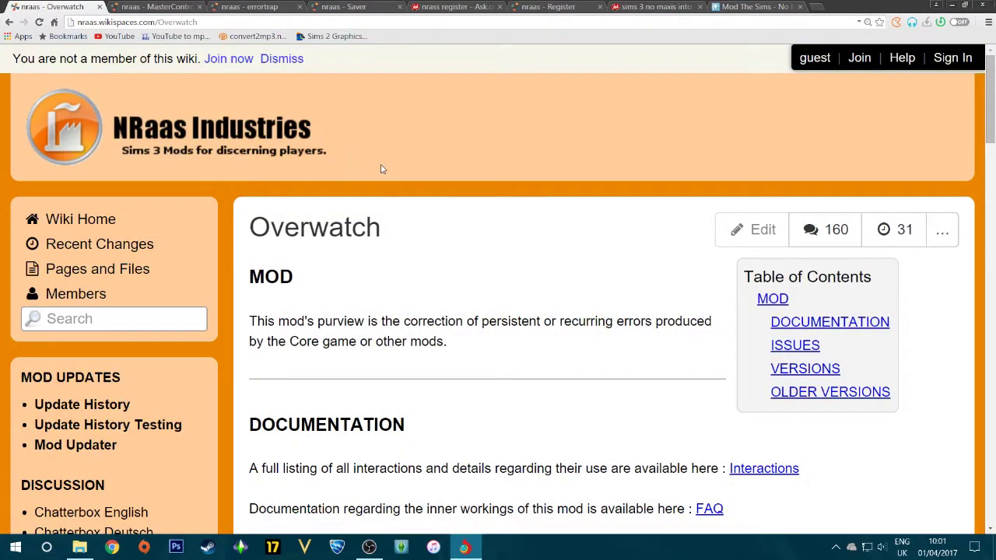
- Examine the NRaas Overwatch page, including its mod description, documentation and versions table, and switch to the MasterController page
scroll(379, 168, "down", 1)
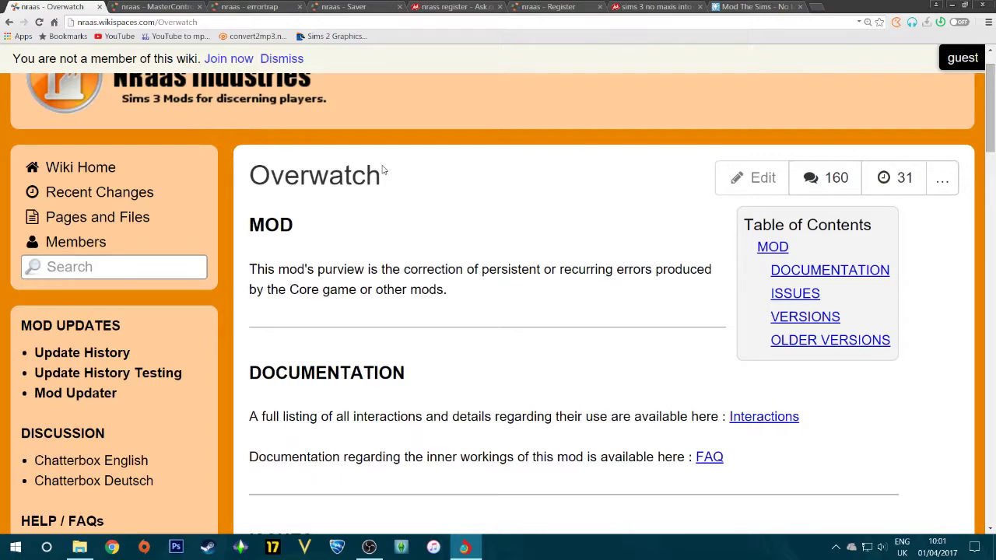
scroll(400, 130, "down", 5)
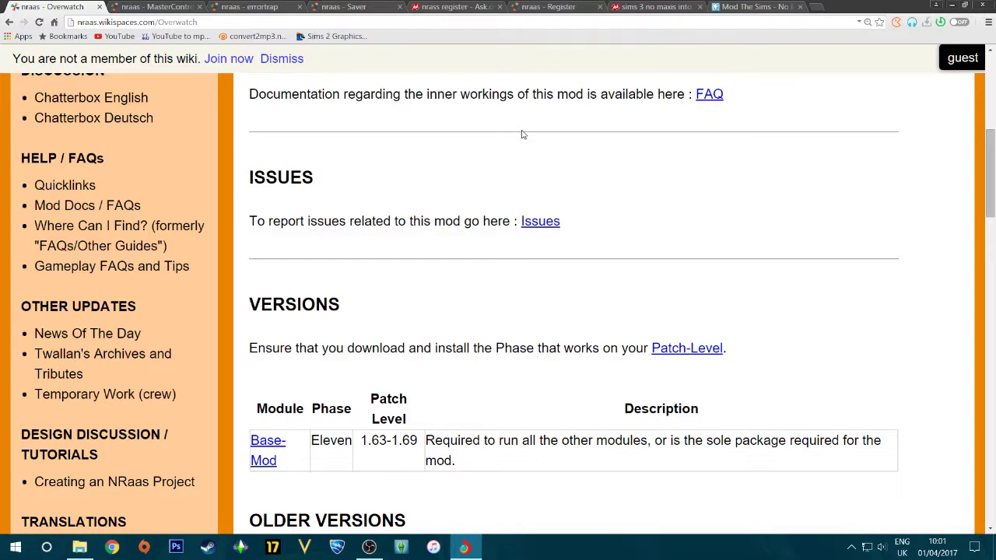
scroll(521, 134, "up", 1)
scroll(522, 135, "up", 3)
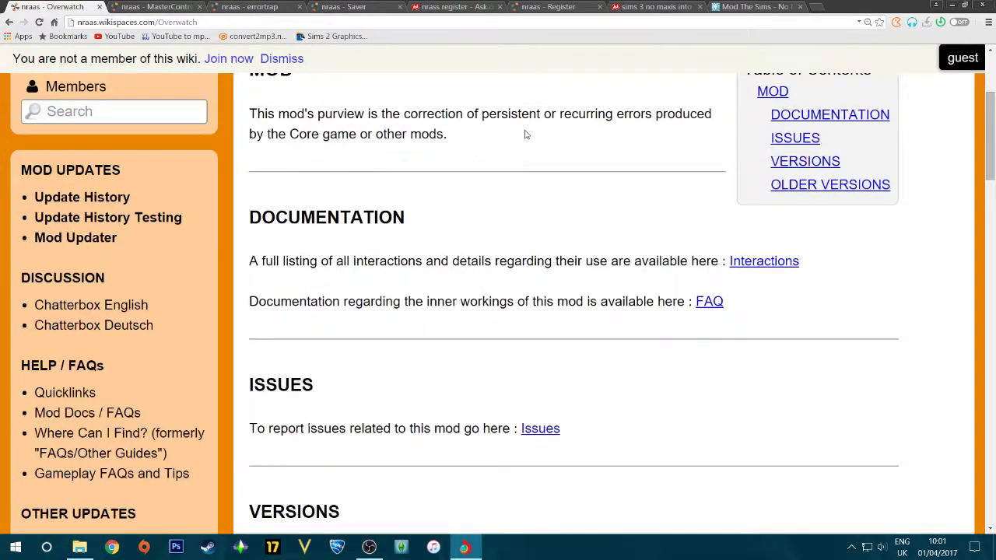
scroll(523, 135, "up", 2)
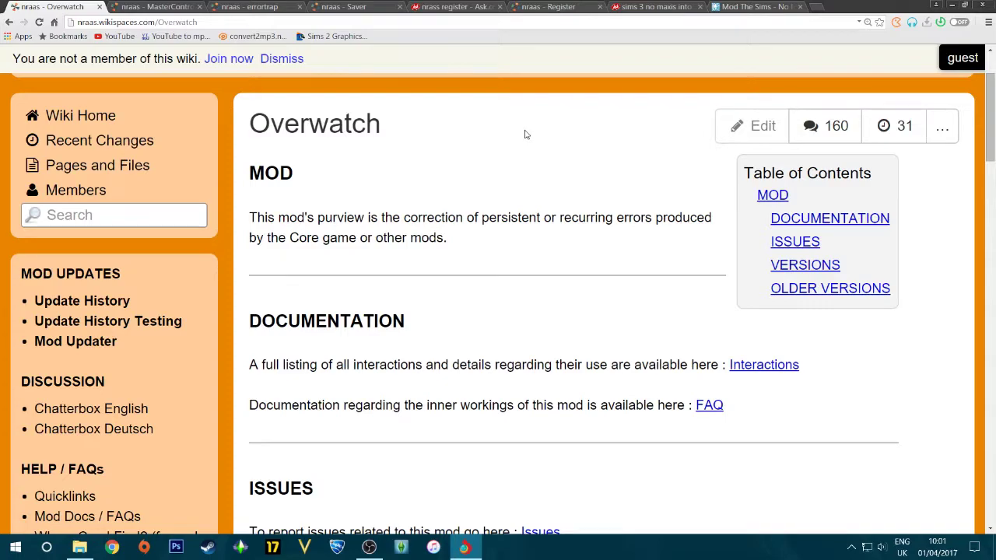
scroll(527, 132, "up", 2)
scroll(531, 129, "down", 8)
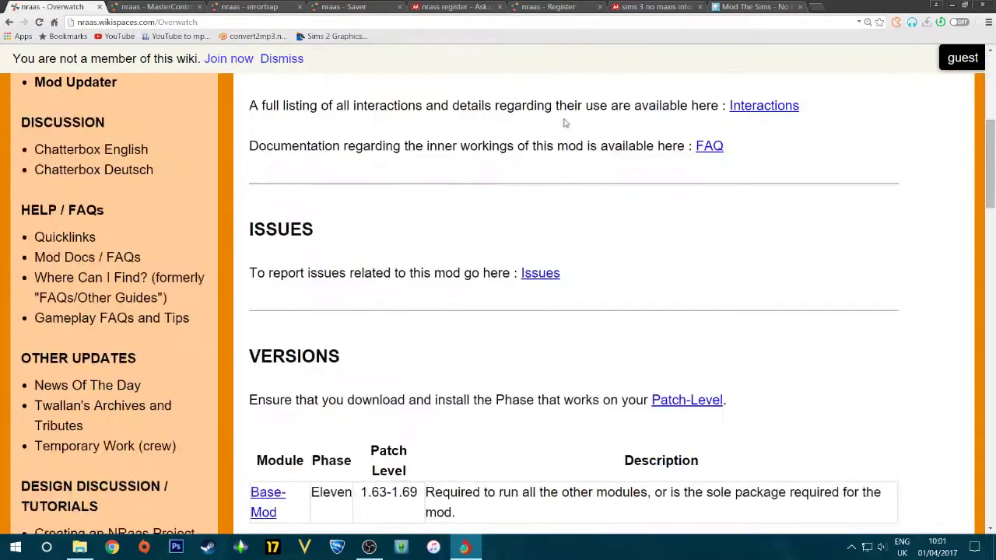
scroll(584, 126, "down", 1)
scroll(585, 126, "up", 4)
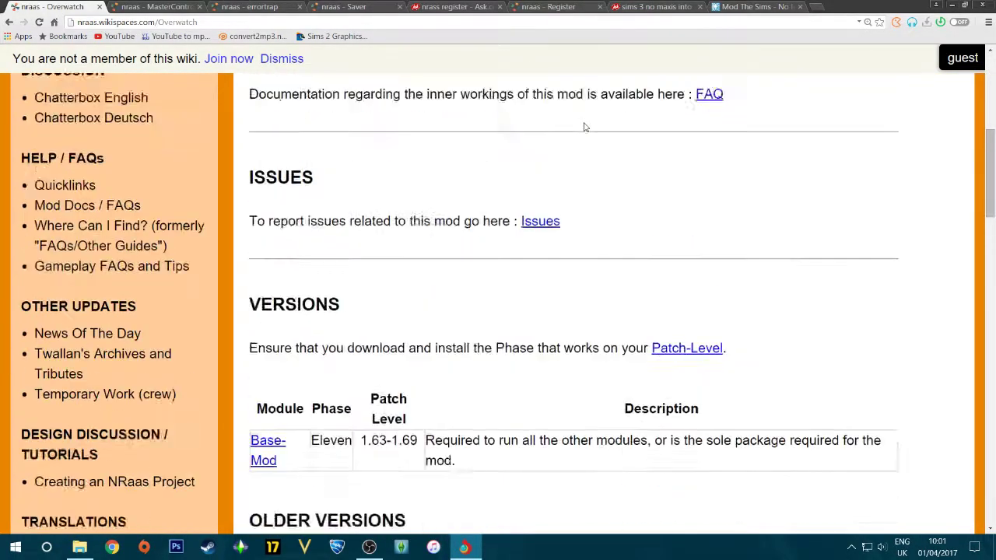
scroll(589, 122, "up", 2)
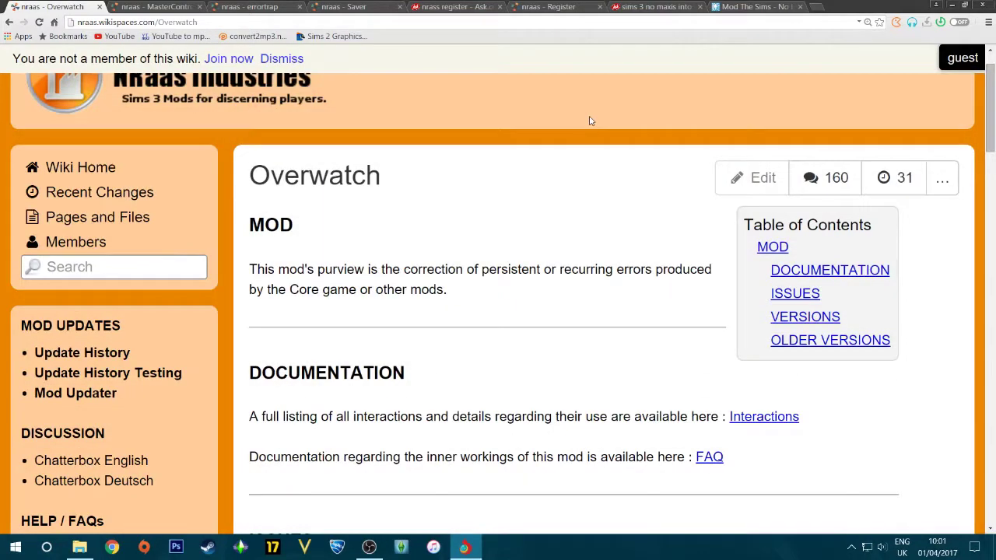
scroll(589, 121, "down", 2)
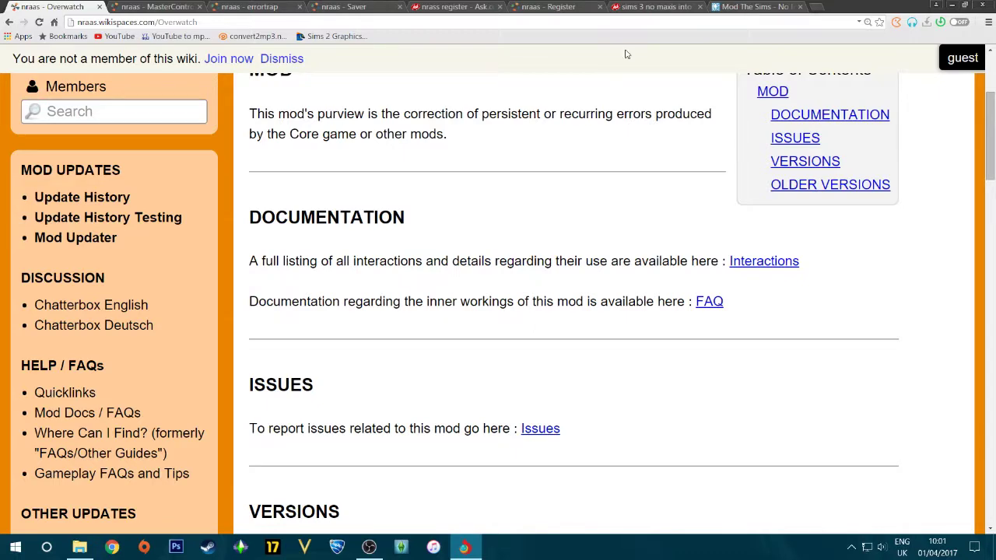
scroll(367, 283, "down", 3)
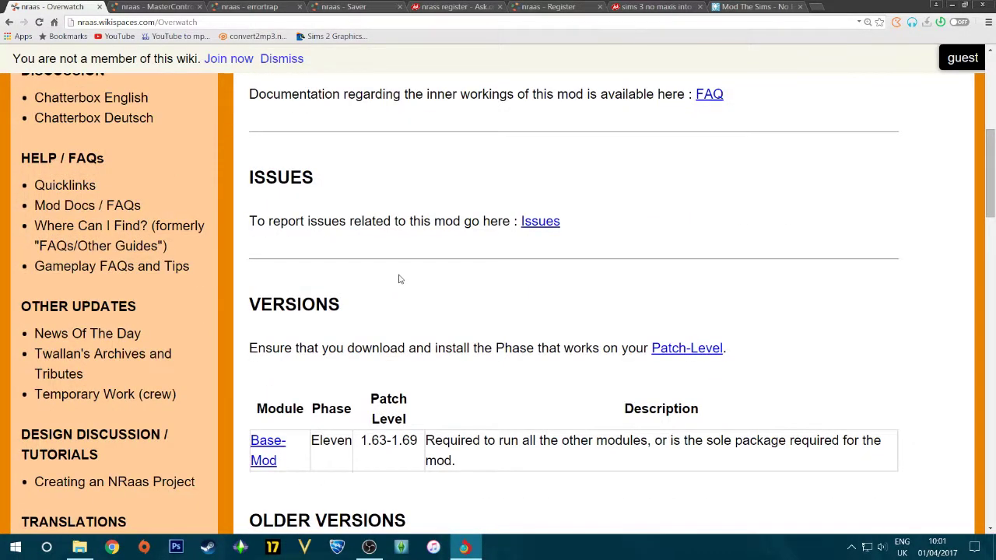
scroll(402, 279, "down", 1)
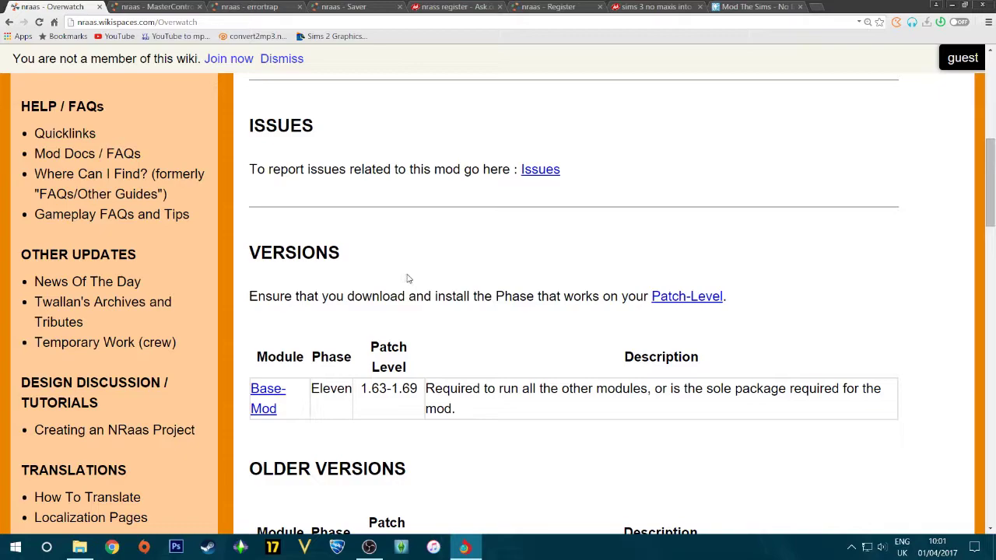
scroll(406, 278, "up", 5)
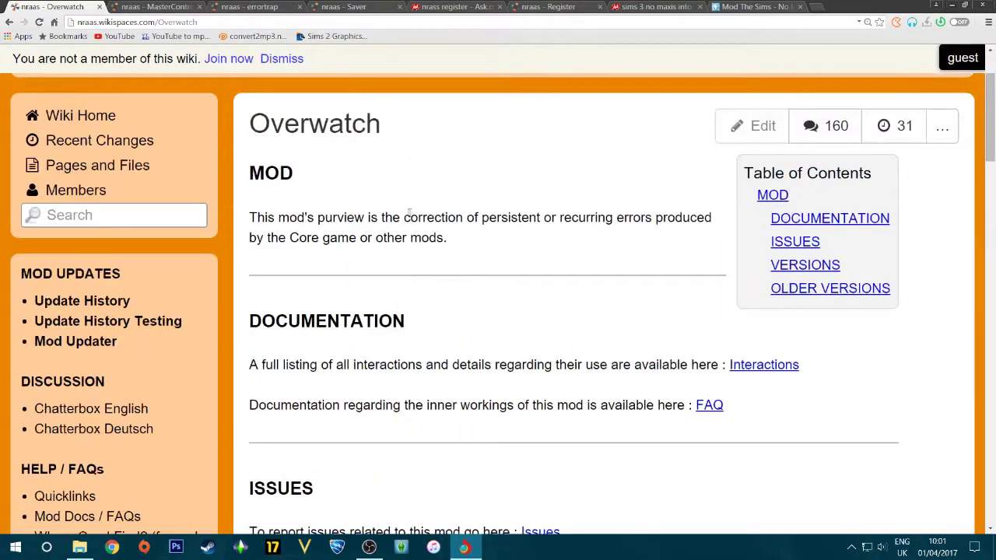
scroll(406, 206, "up", 1)
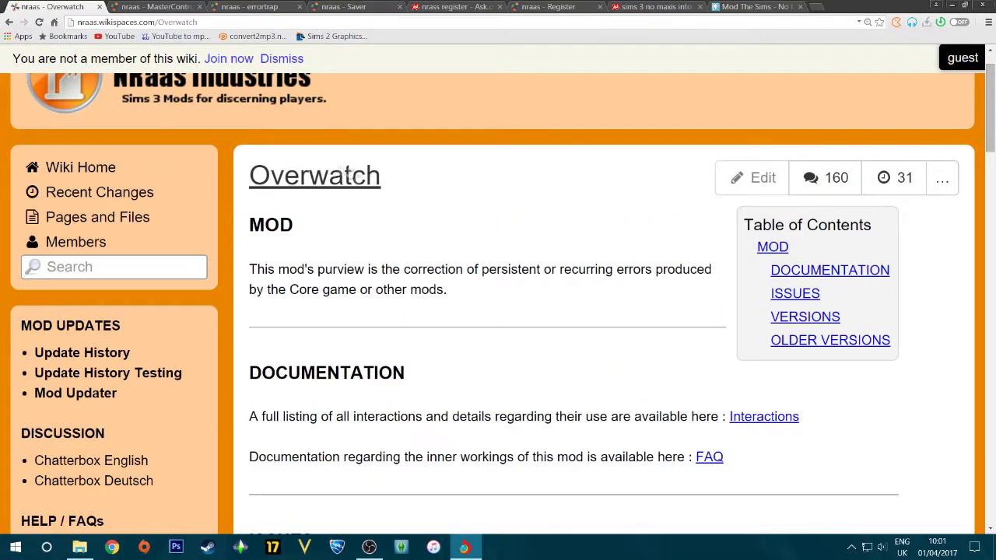
scroll(412, 220, "down", 1)
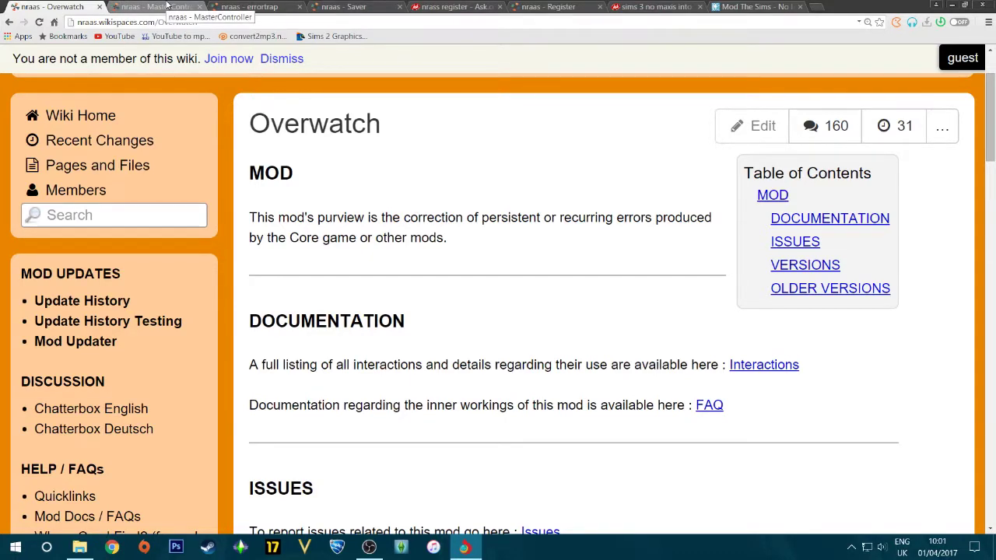
left_click(167, 6)
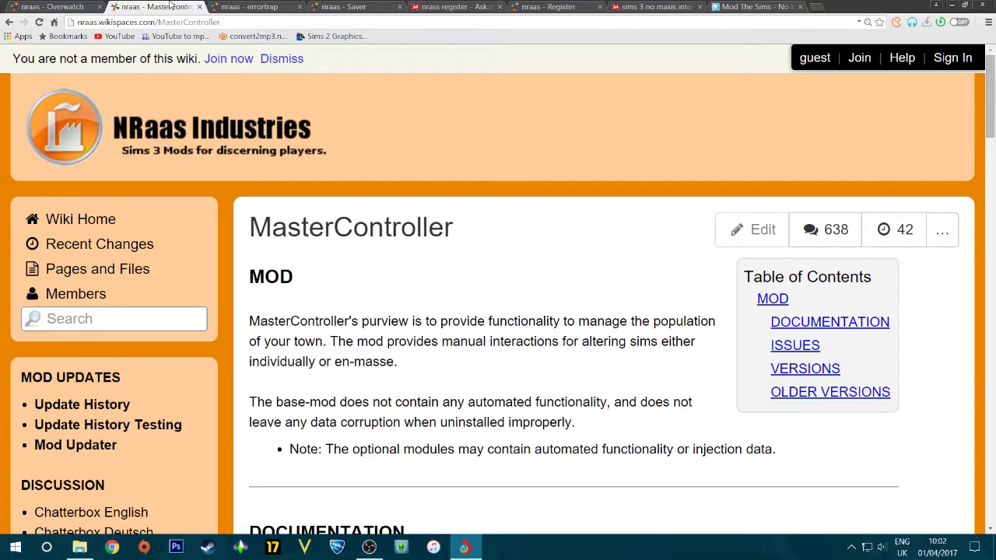
- Return to the NRaas Overwatch page, review its documentation, issues and versions sections, and close the page
left_click(59, 6)
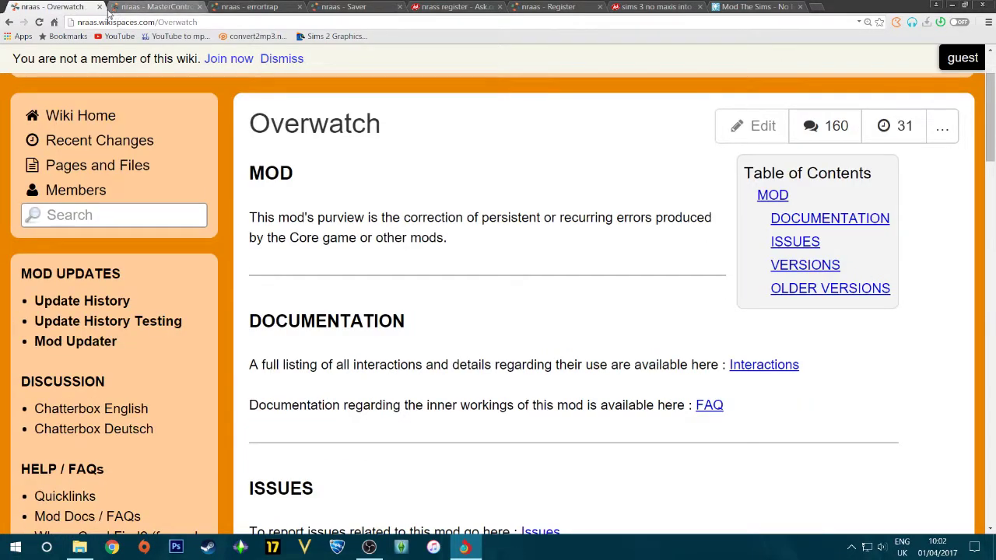
scroll(430, 260, "down", 1)
scroll(429, 265, "down", 2)
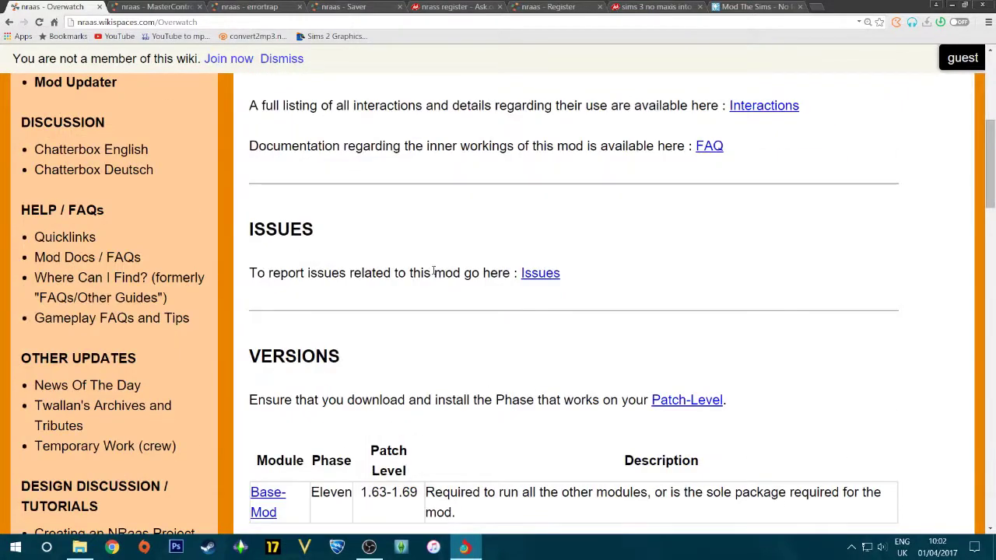
left_click(99, 7)
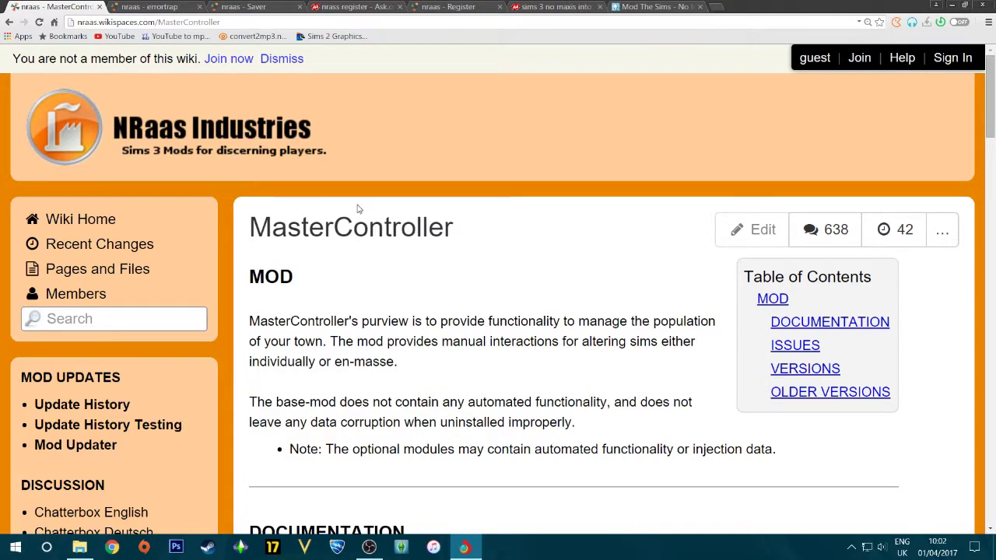
- Examine the MasterController page from its mod description down to the versions table, and return to its beginning
scroll(354, 225, "down", 2)
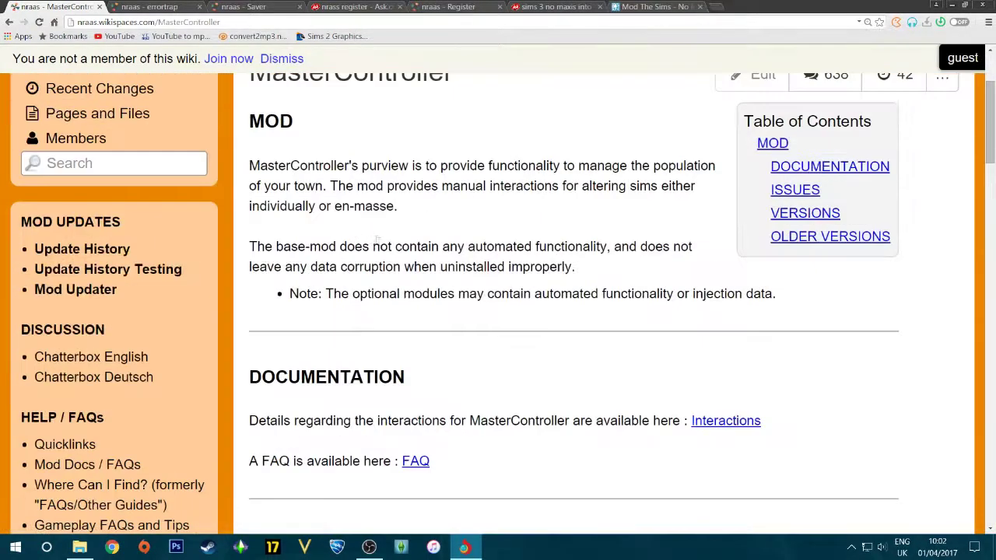
scroll(601, 346, "down", 5)
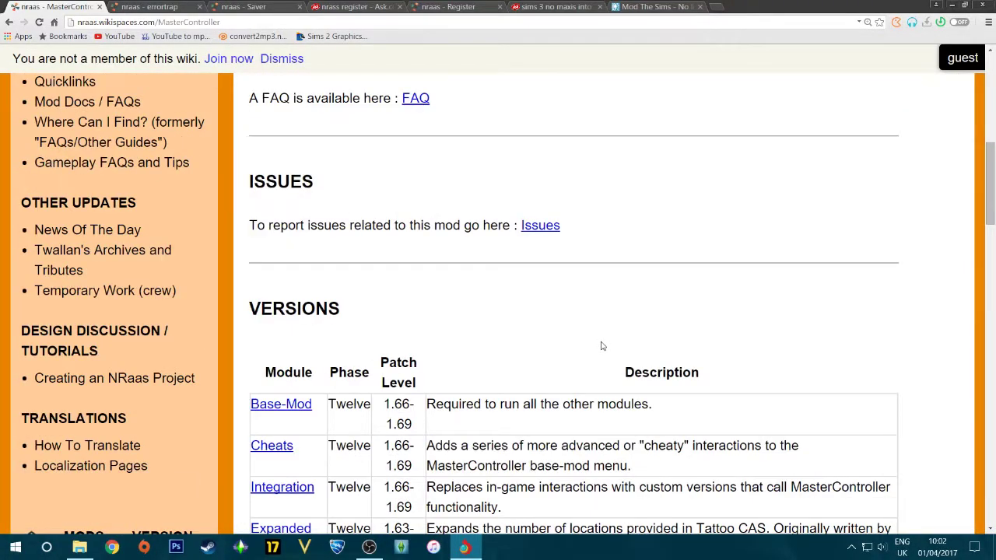
scroll(601, 346, "up", 5)
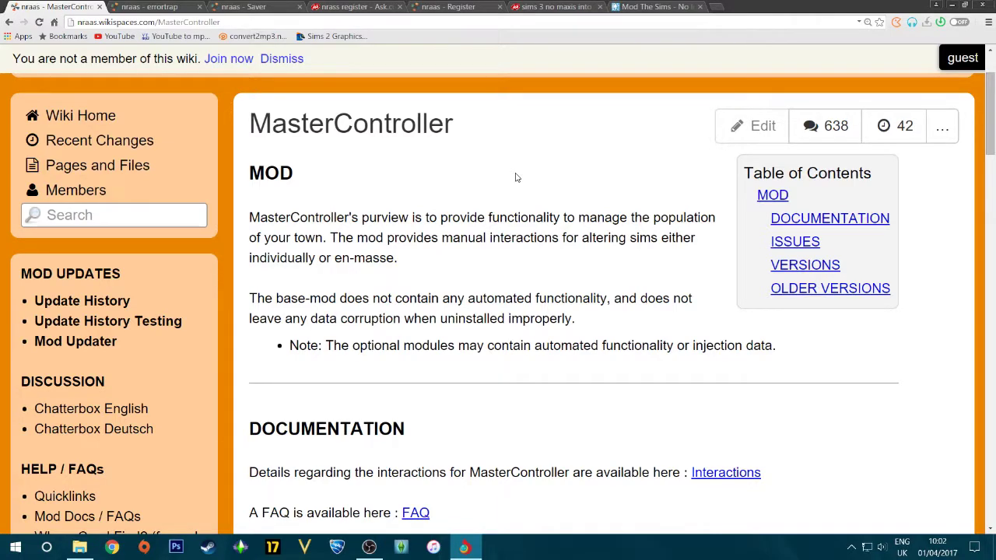
scroll(515, 177, "up", 2)
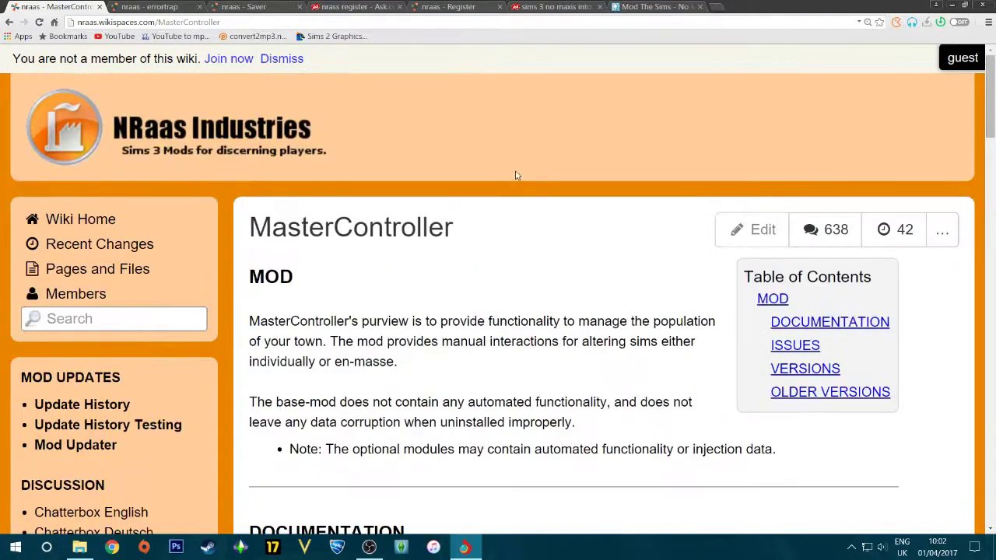